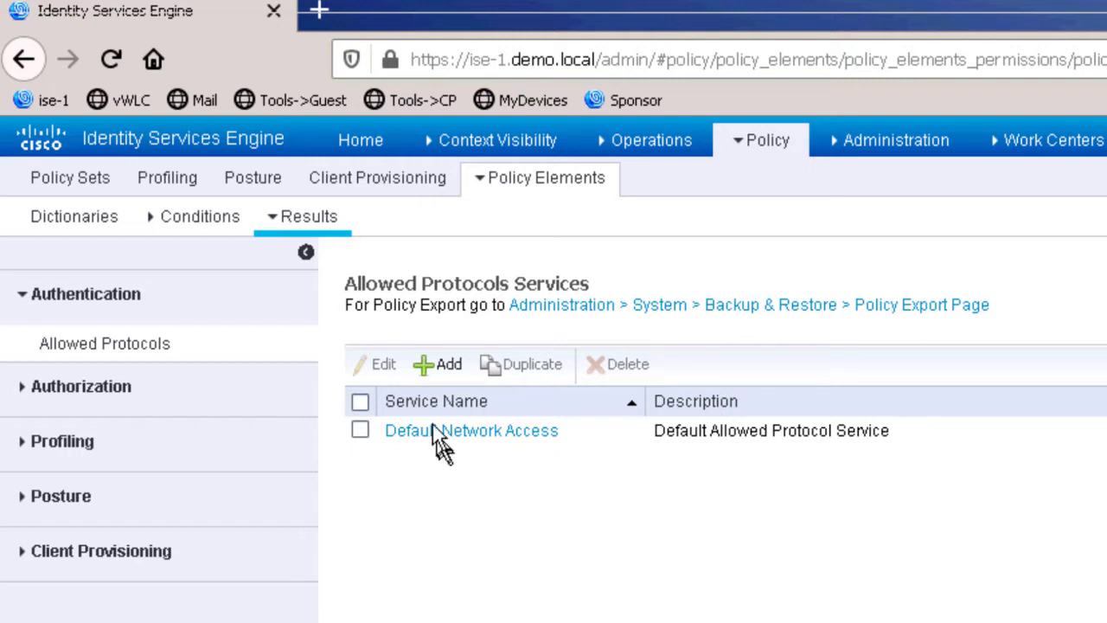
- Create a new allowed protocols service and name it EasyConnect
click(430, 379)
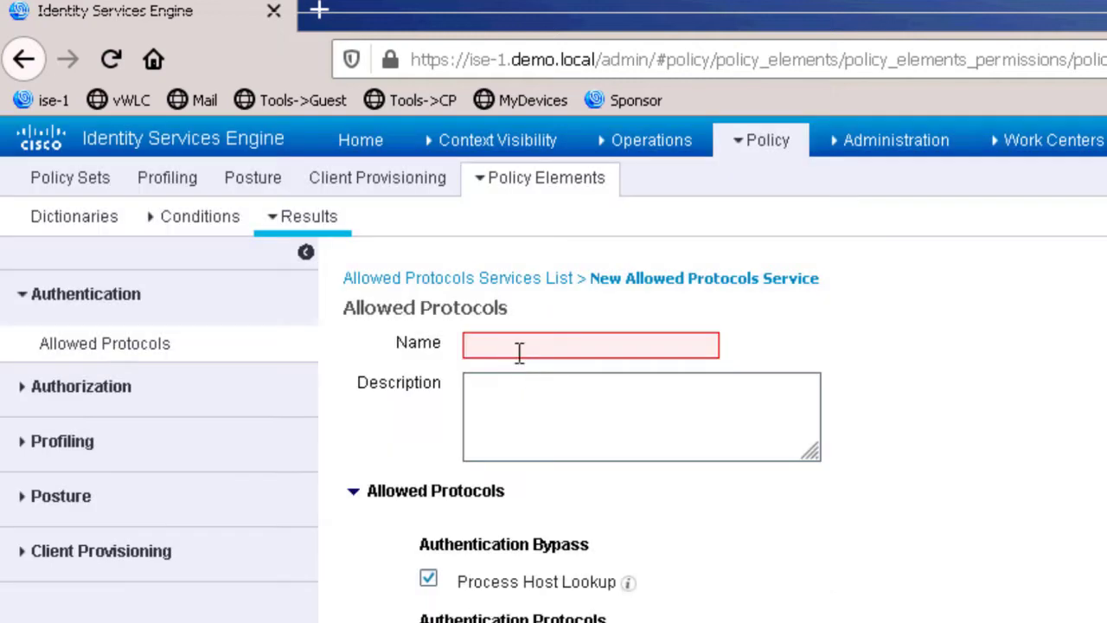
click(517, 348)
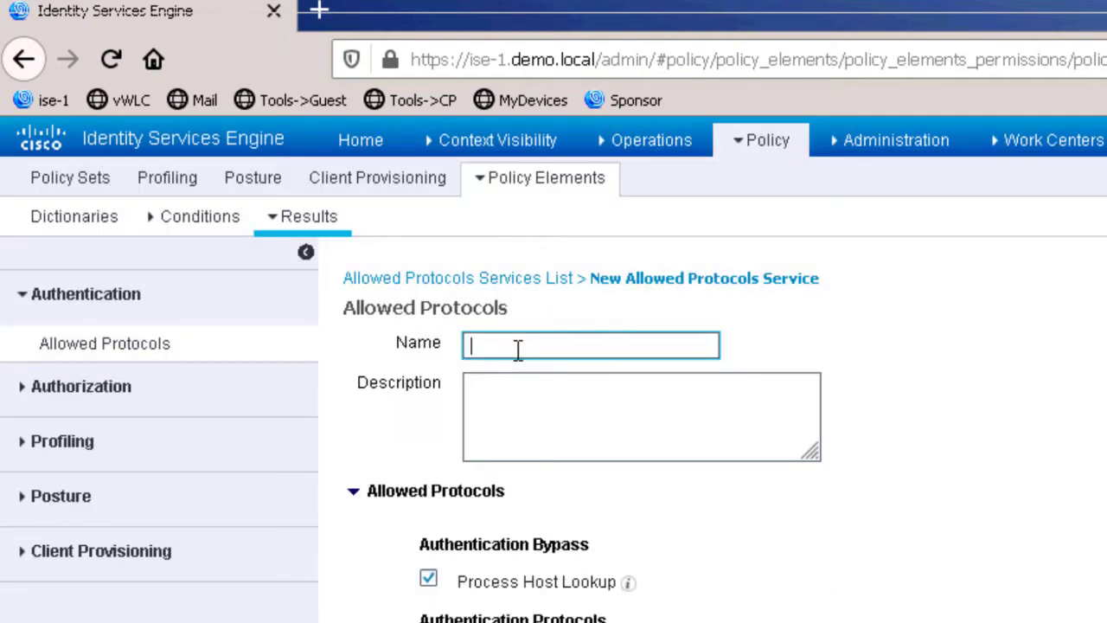
text(EasyConnect)
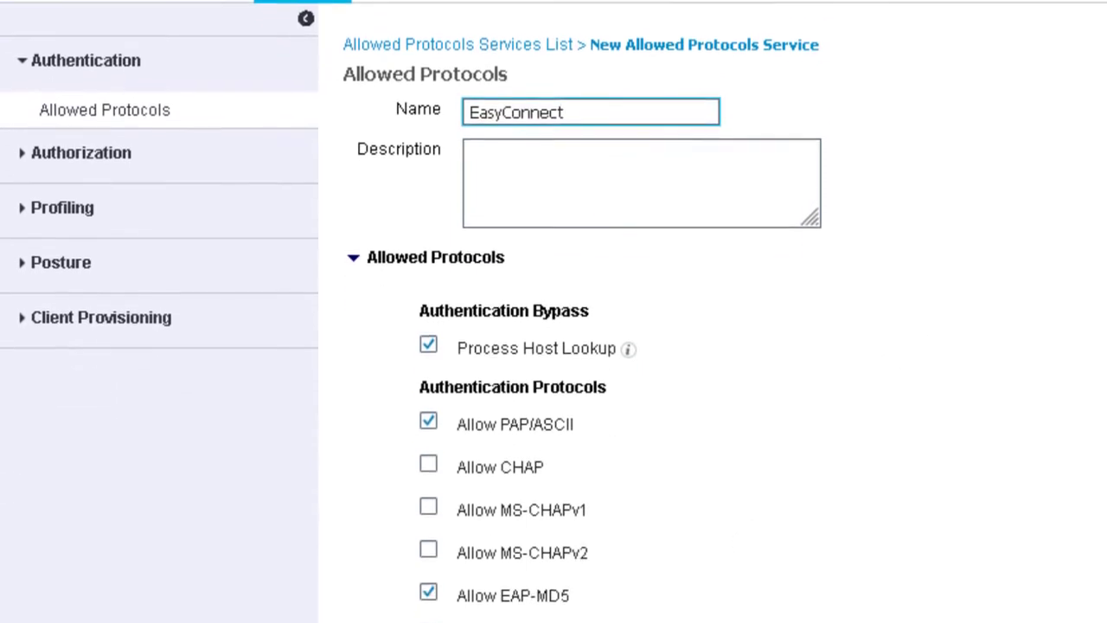
- Disallow PAP/ASCII and EAP-MD5 in the EasyConnect service, keeping Process Host Lookup enabled
scroll(711, 346, down, 5)
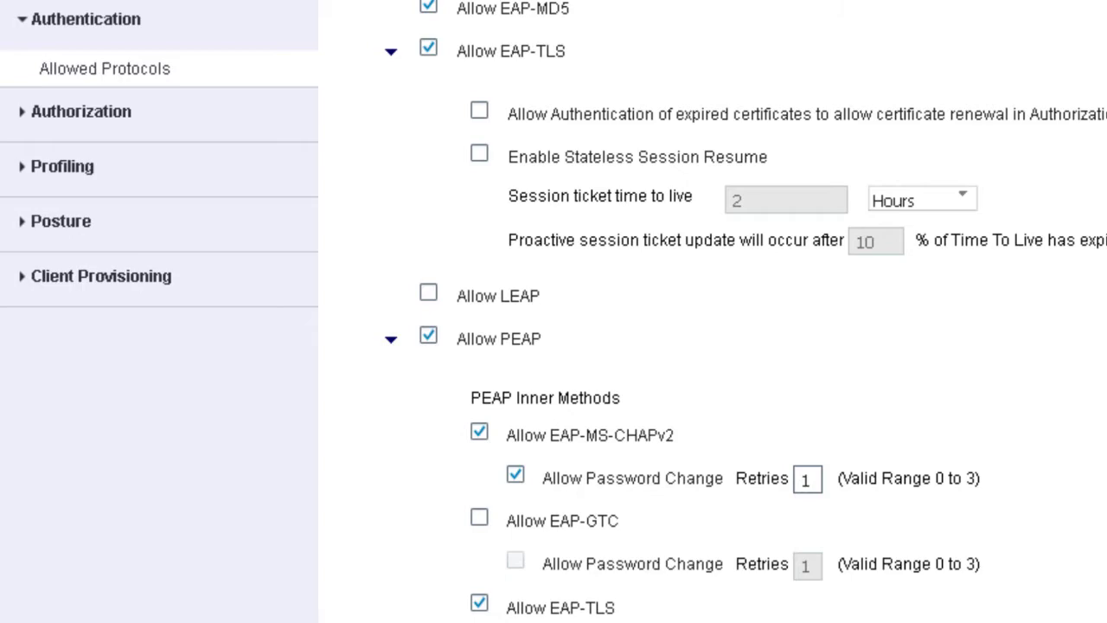
scroll(711, 346, down, 3)
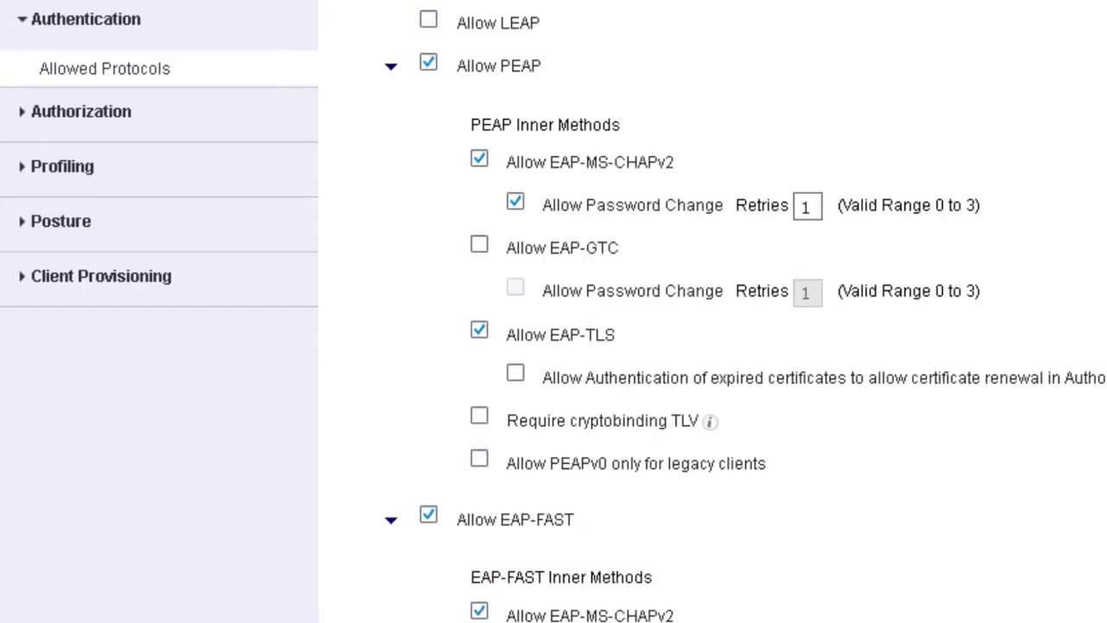
scroll(711, 346, up, 8)
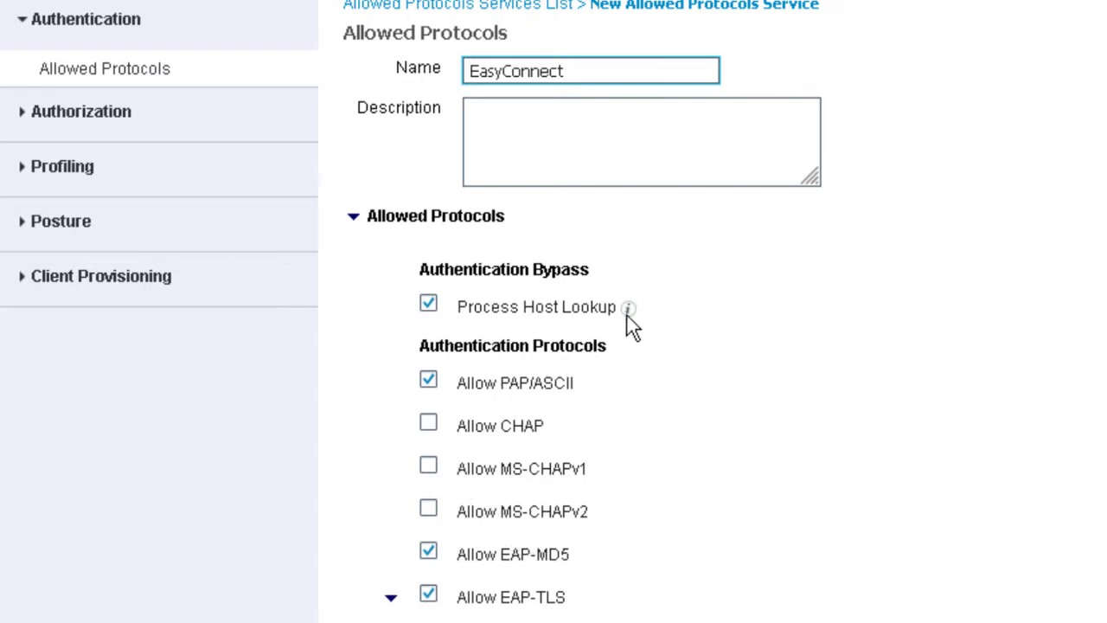
mouse_move(629, 314)
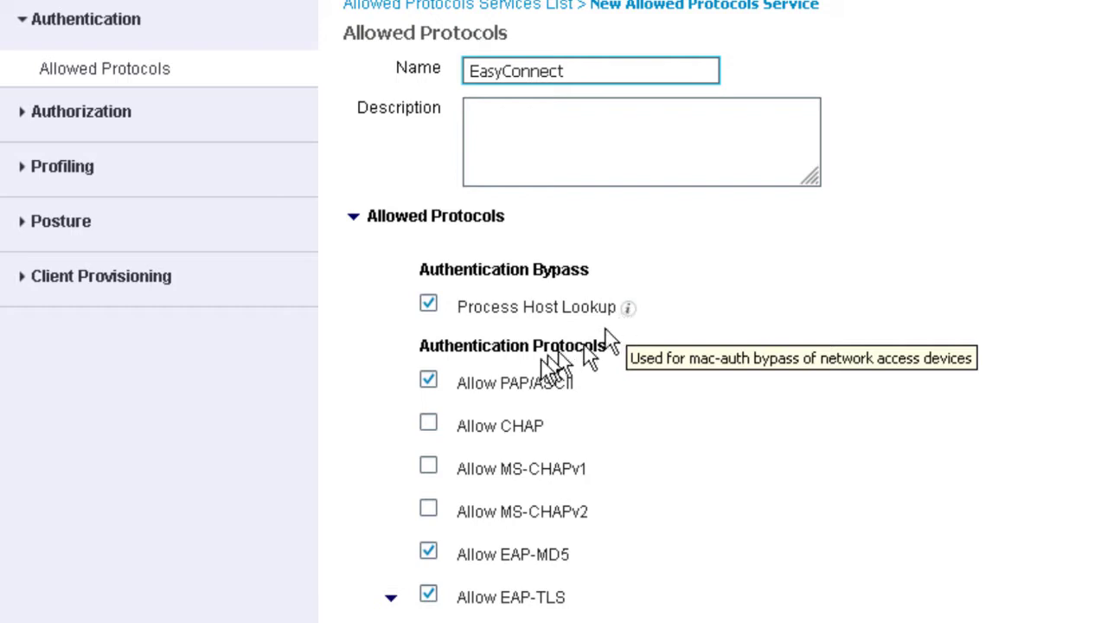
click(428, 383)
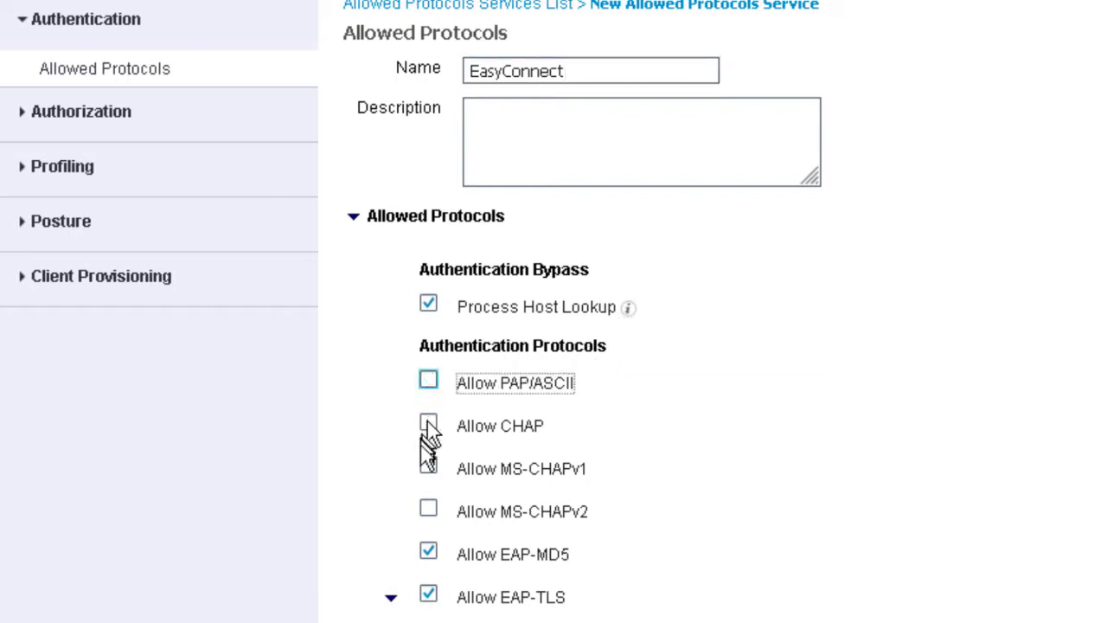
double_click(428, 551)
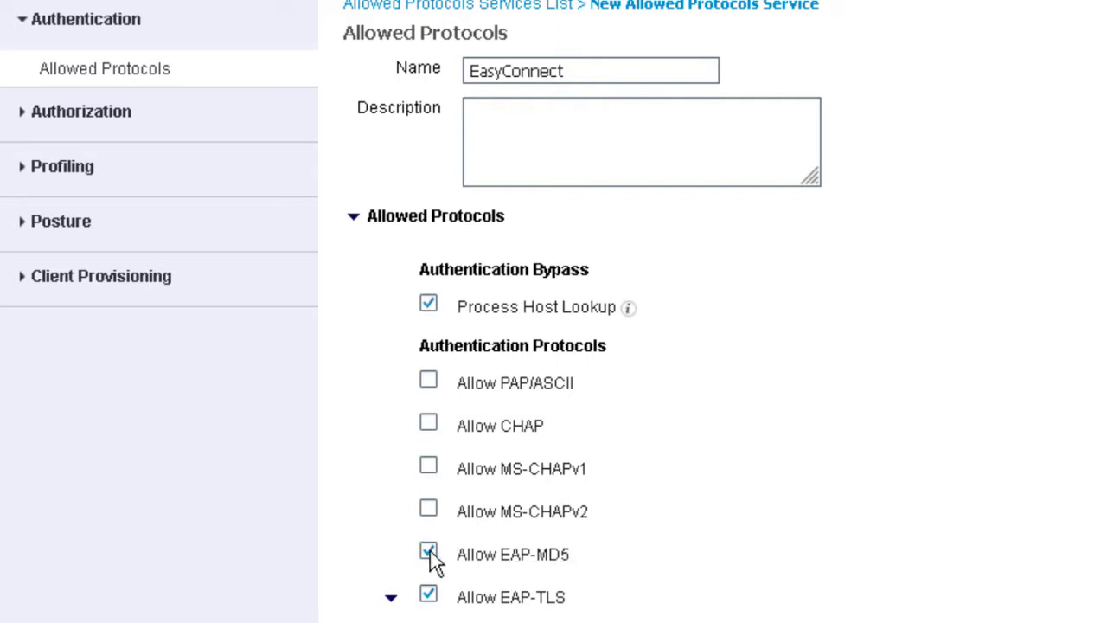
click(429, 552)
- Disallow EAP-TLS, PEAP and EAP-FAST in the EasyConnect service's authentication protocols
scroll(429, 441, down, 2)
scroll(430, 441, down, 3)
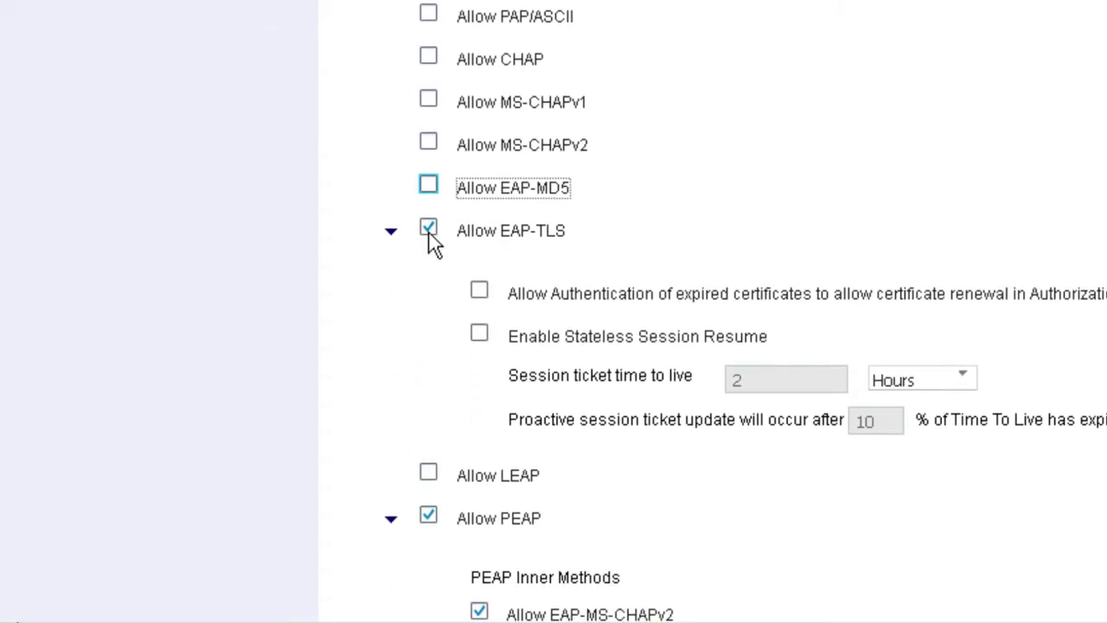
click(429, 230)
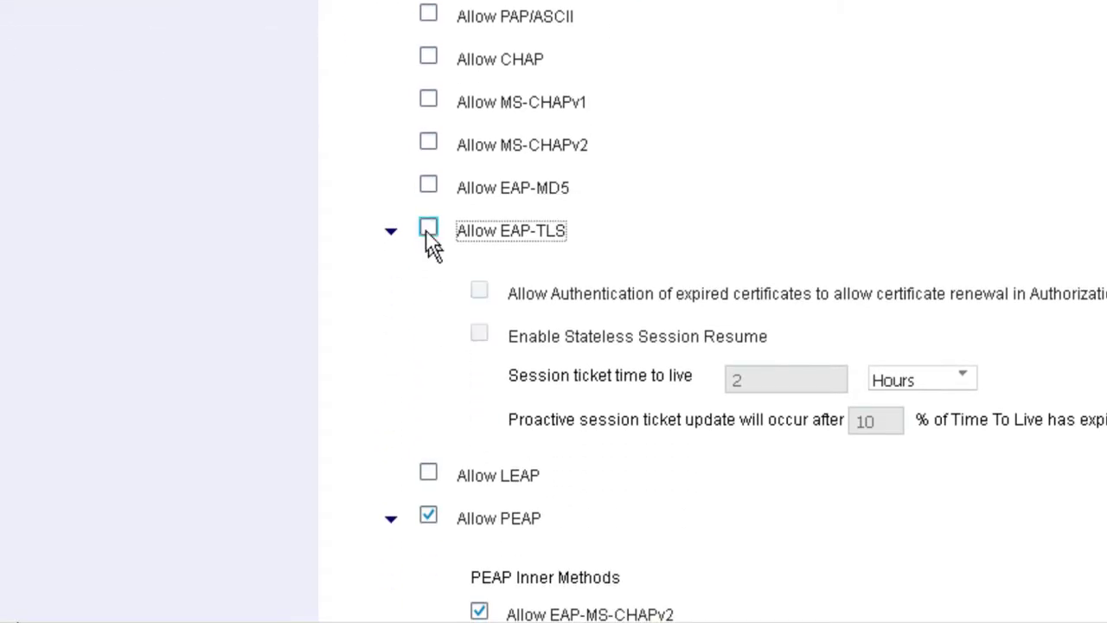
click(429, 517)
scroll(425, 509, down, 5)
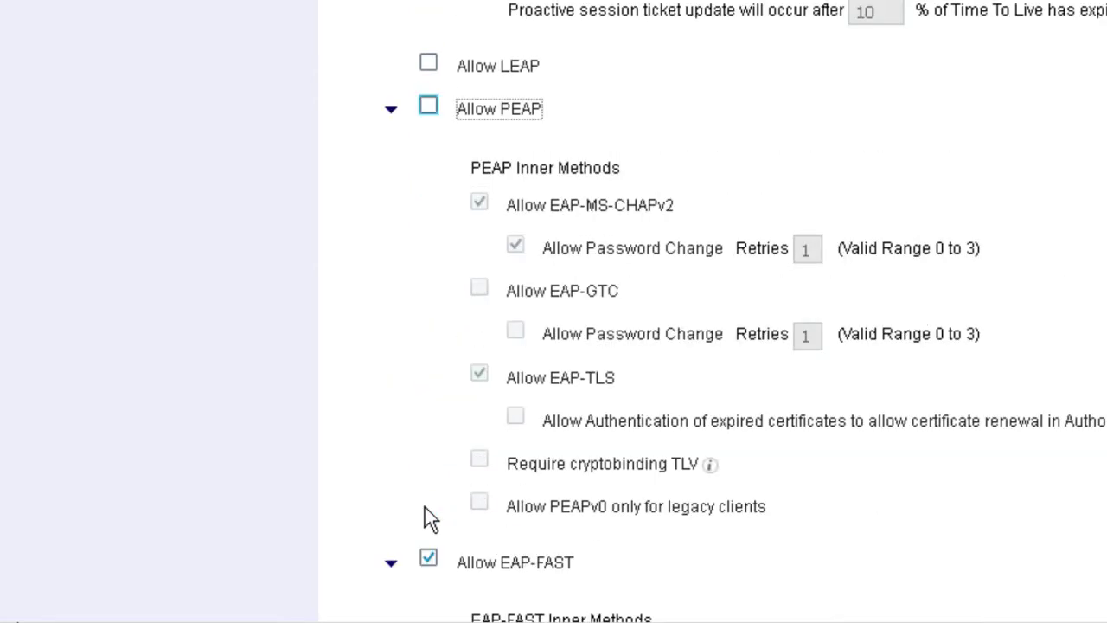
click(430, 556)
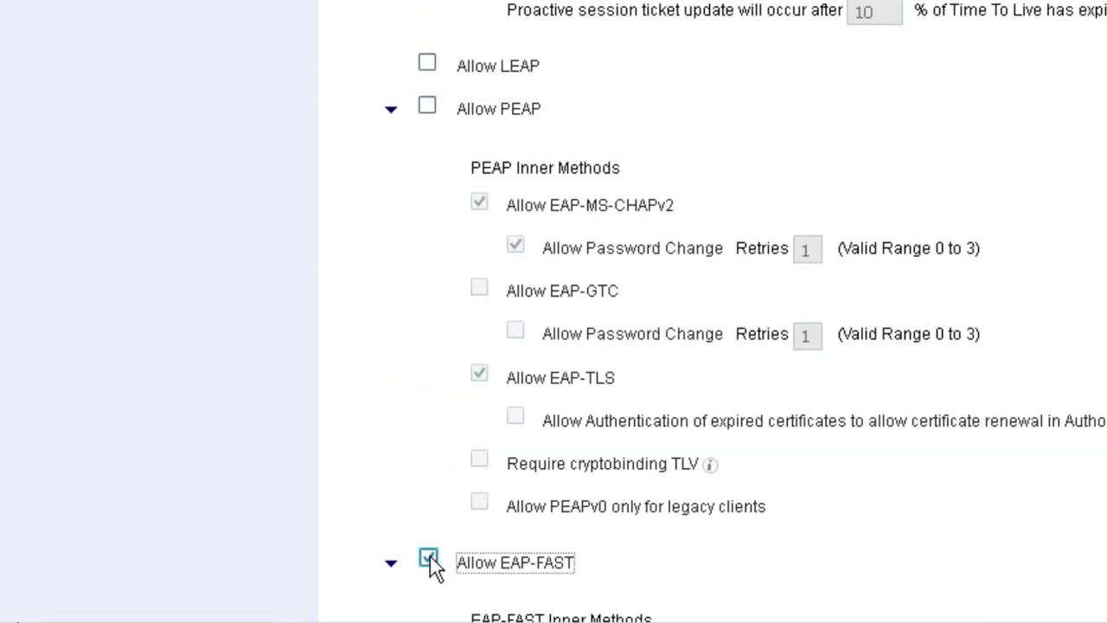
- Disallow EAP-TTLS and submit the EasyConnect allowed protocols service
scroll(419, 541, down, 2)
scroll(417, 536, down, 7)
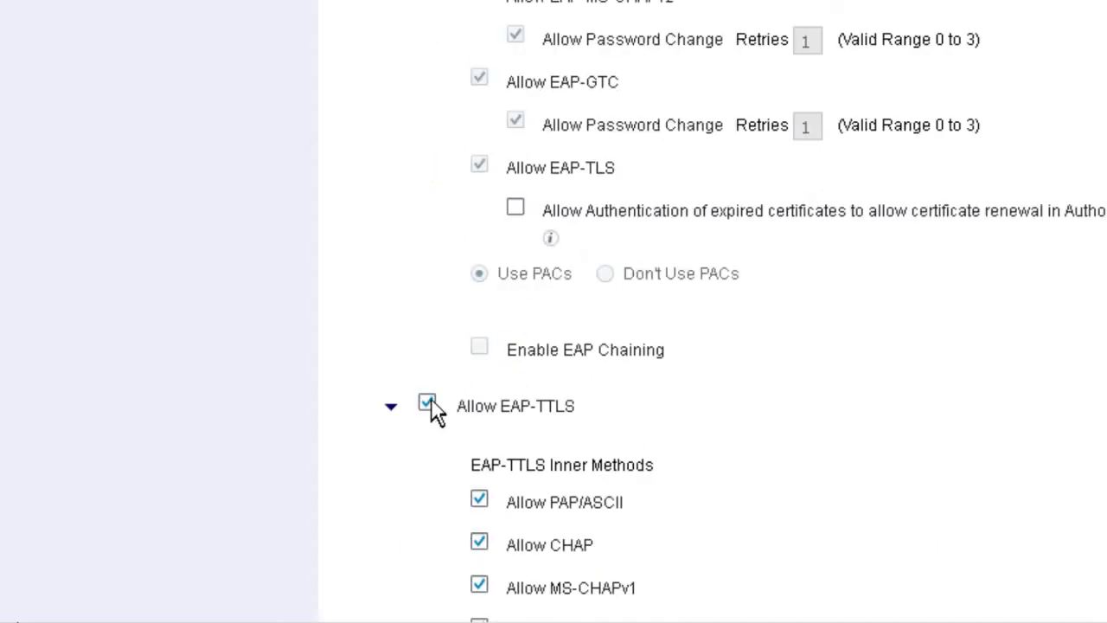
click(427, 405)
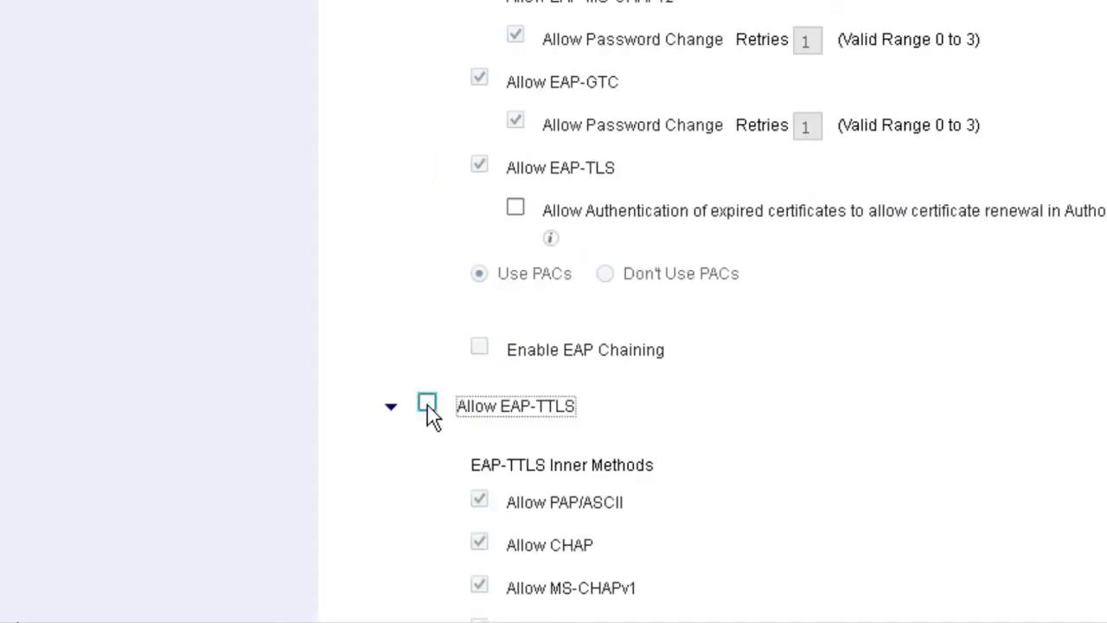
scroll(427, 406, down, 6)
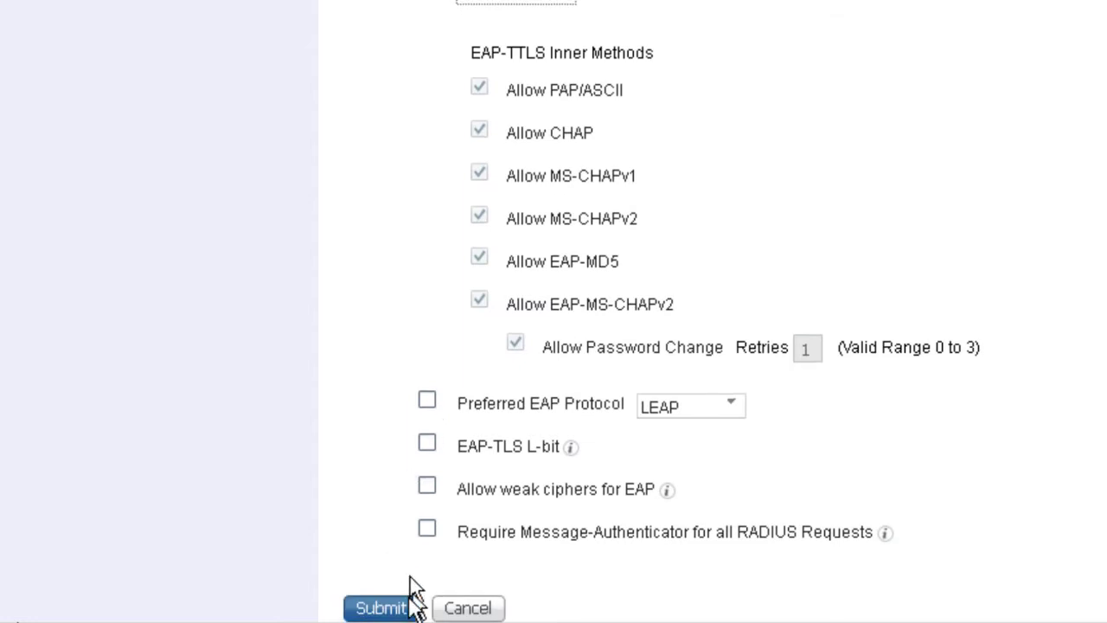
click(376, 607)
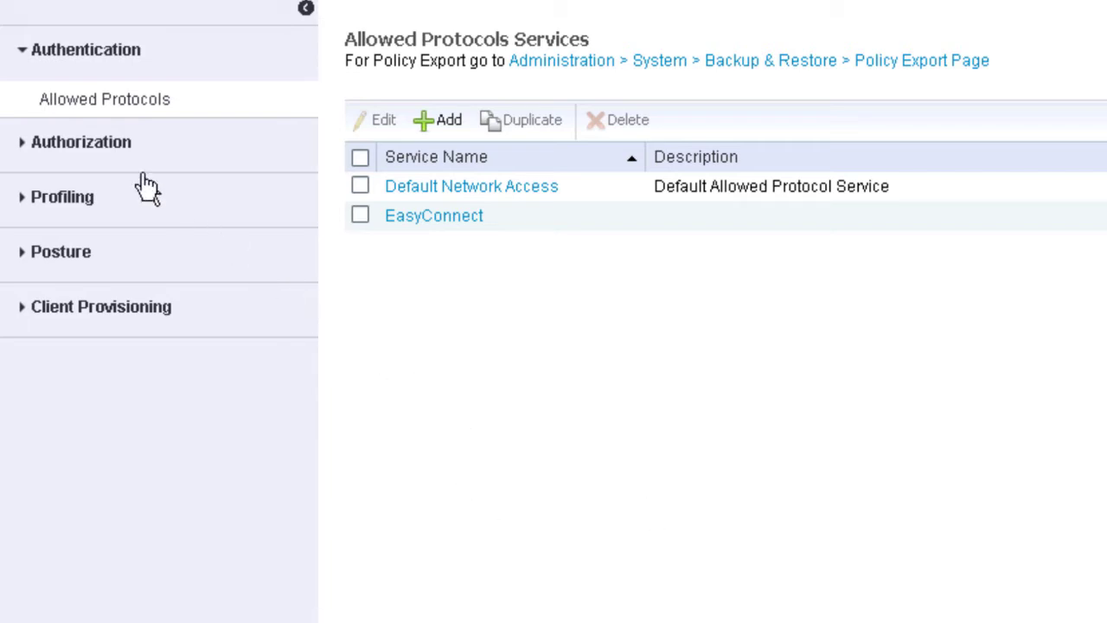
- Add a new downloadable ACL under the authorization results and name it HostLookup
click(125, 147)
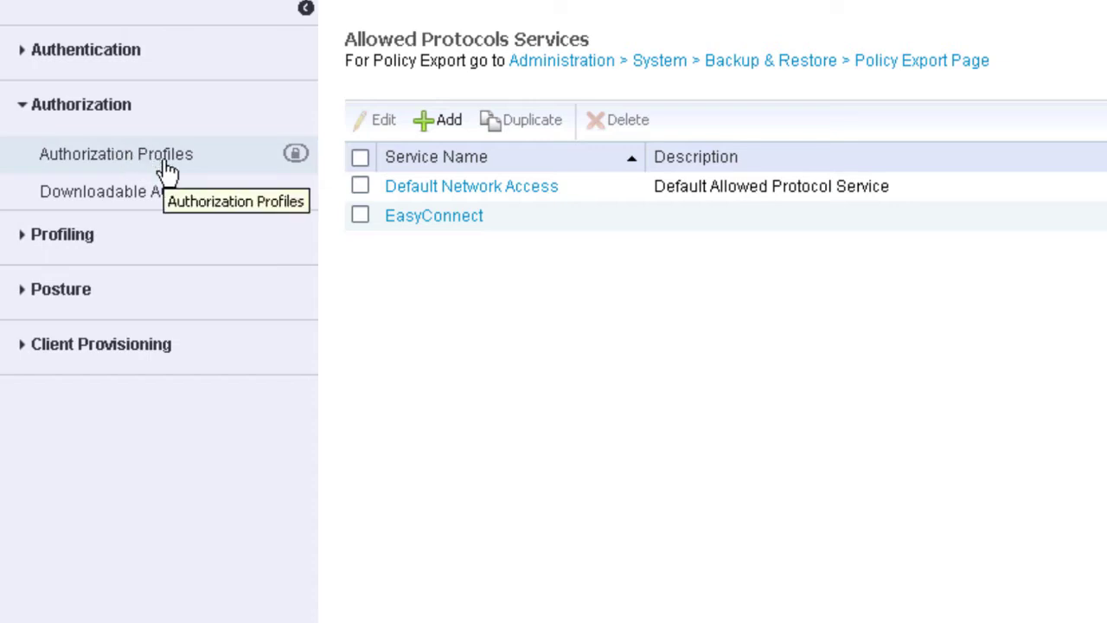
click(163, 200)
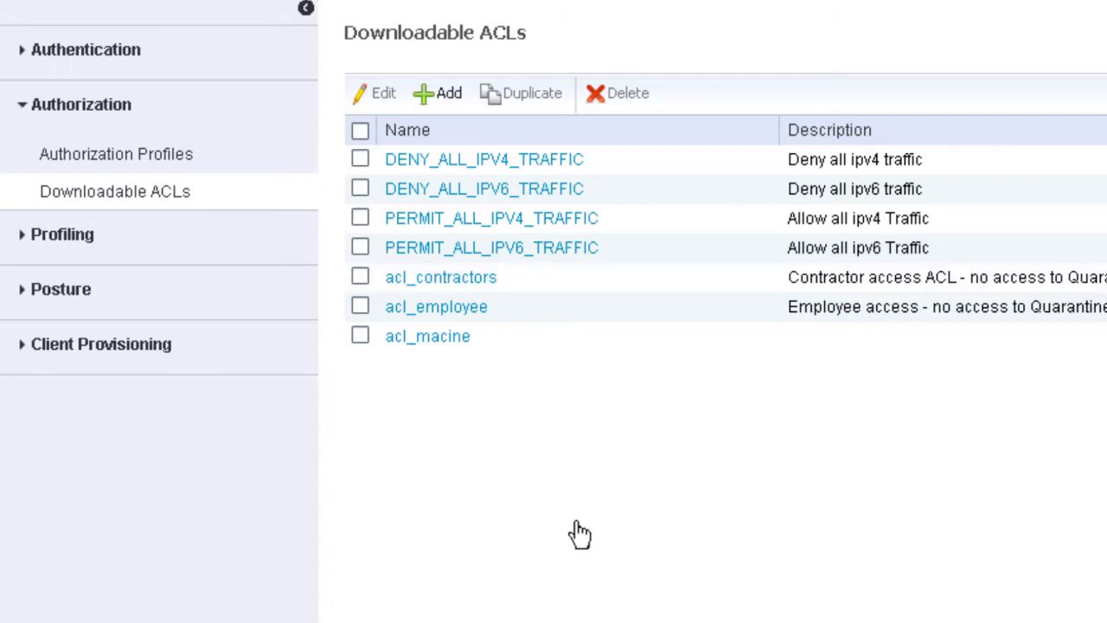
click(448, 97)
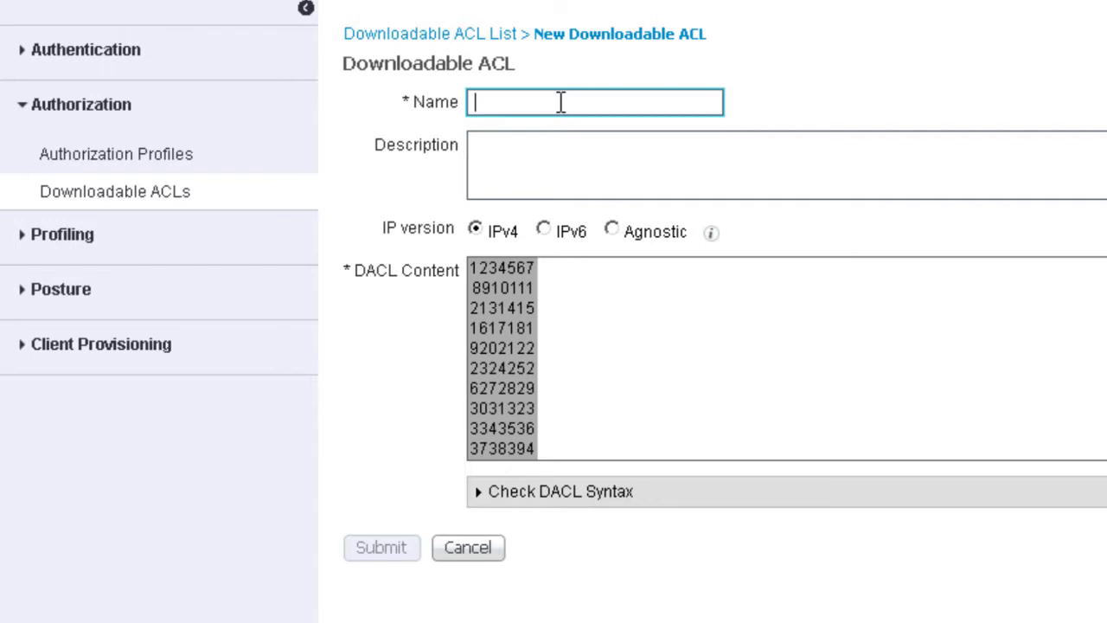
text(HostL)
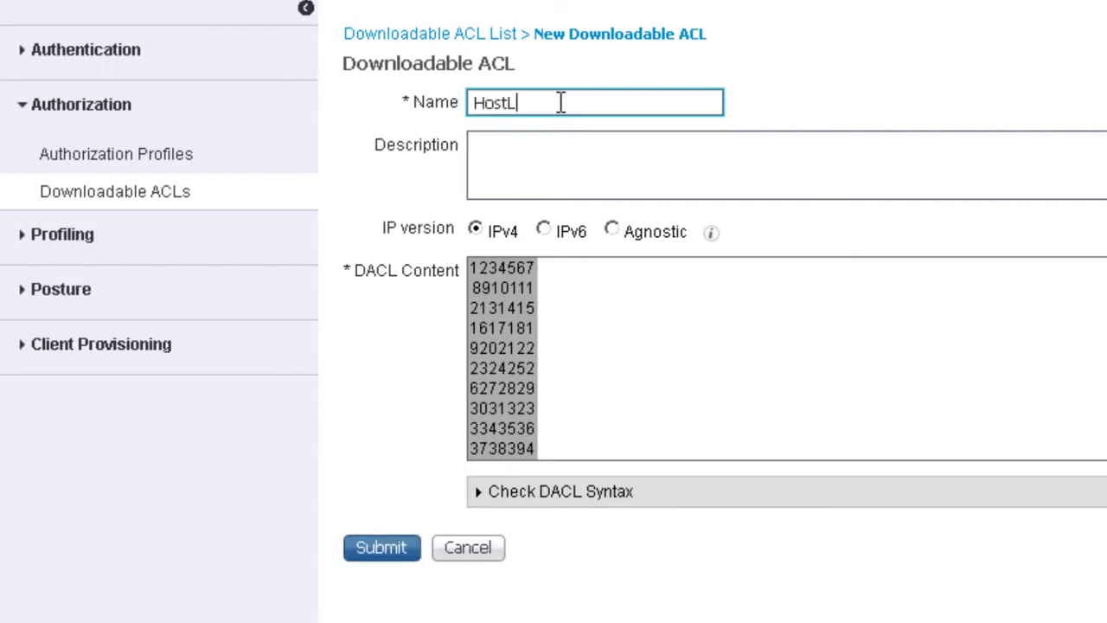
text(ookup)
- Copy the HostLookup permit rules from the open Notepad lab notes into the ACL's DACL content in Firefox, without a trailing blank line
click(658, 295)
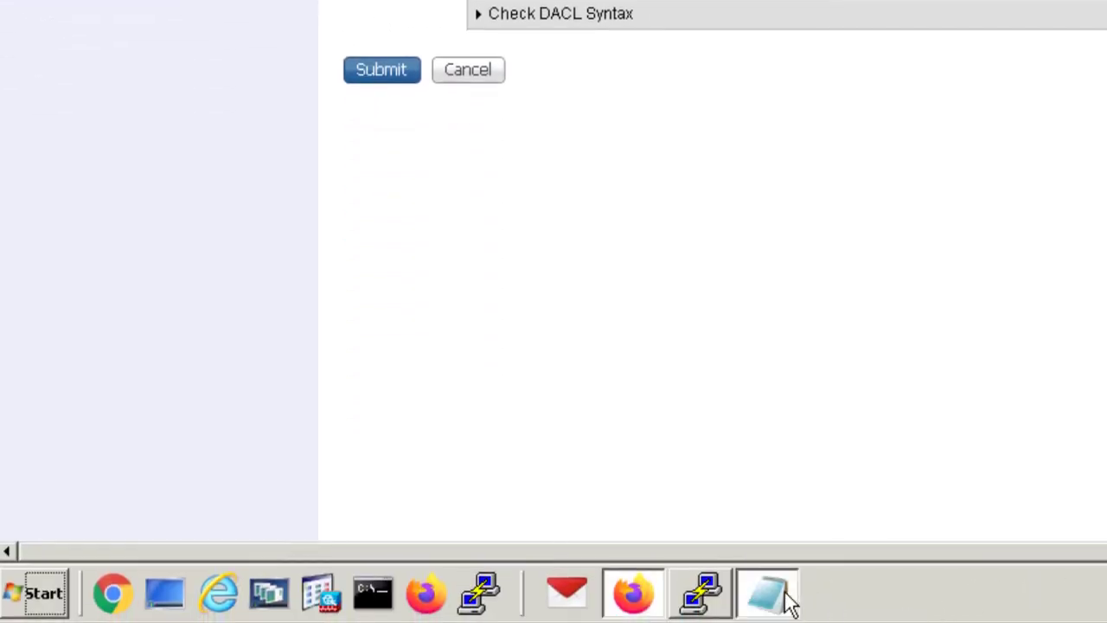
click(778, 597)
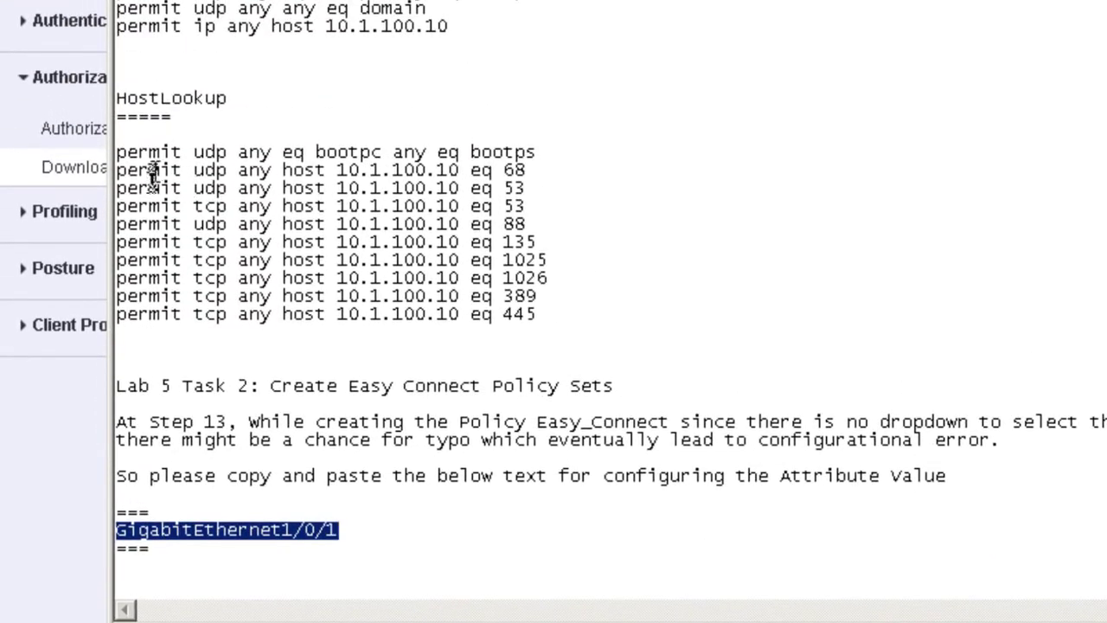
double_click(151, 153)
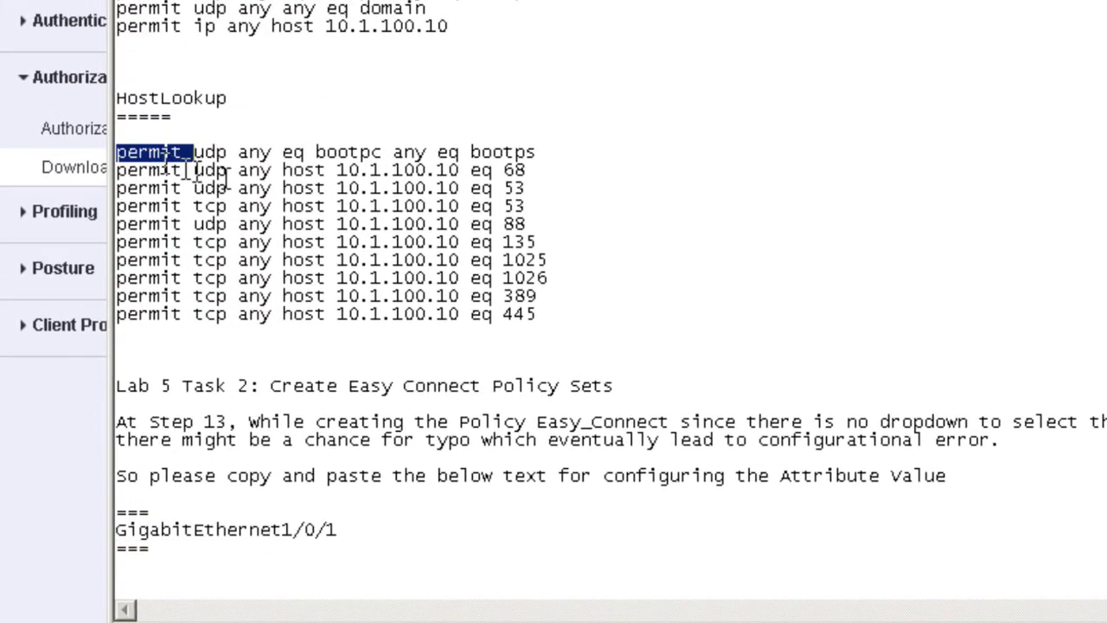
drag(190, 170, 526, 335)
key(ctrl+c)
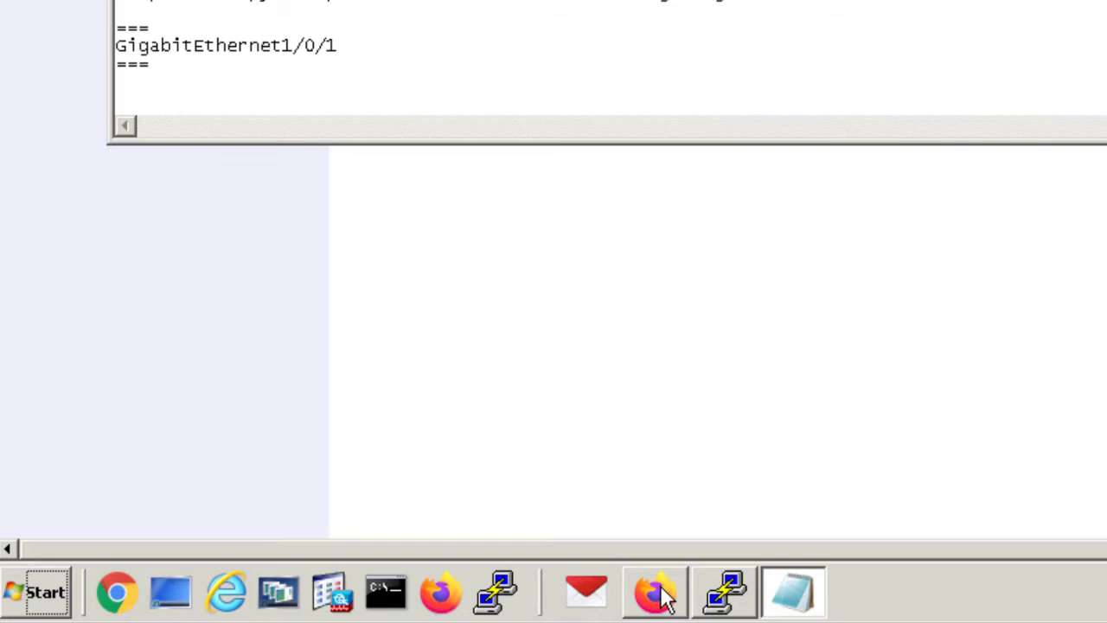
click(655, 591)
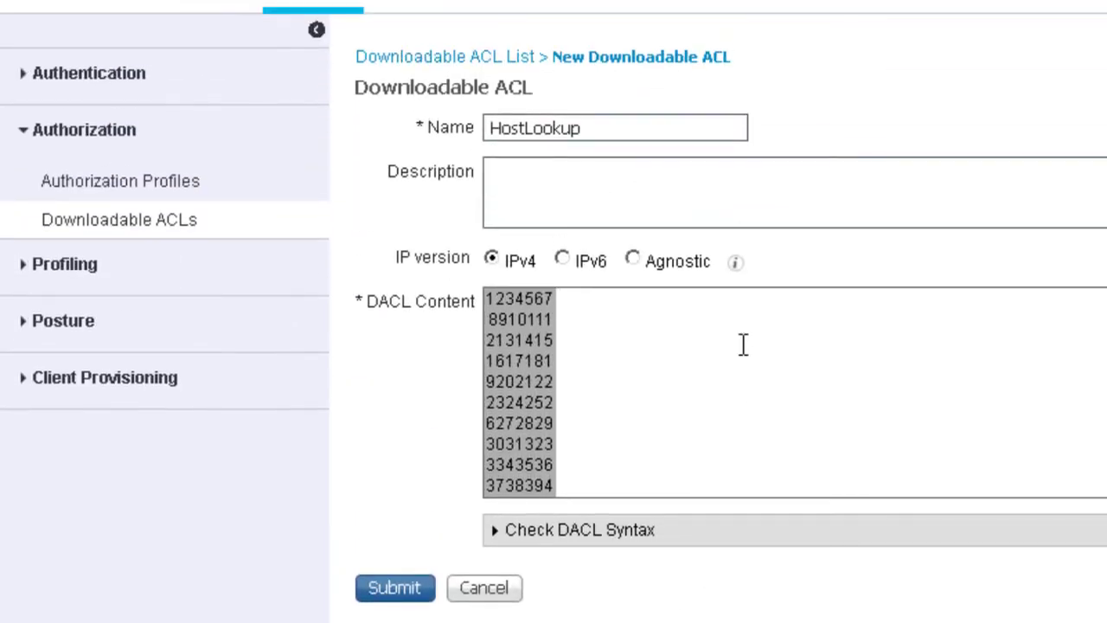
key(ctrl+v)
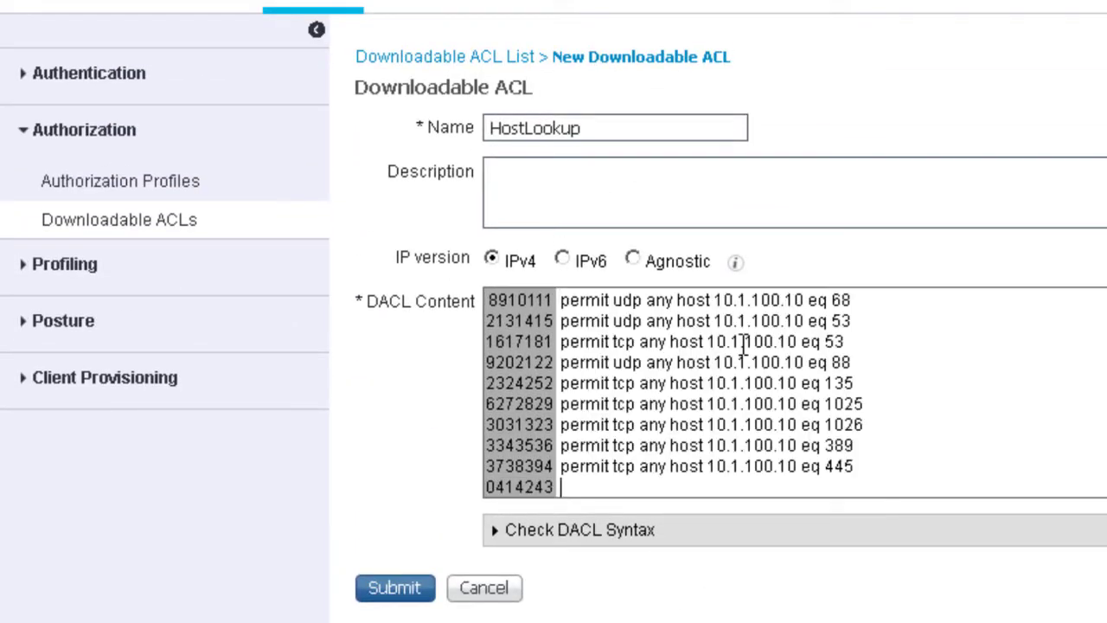
key(BackSpace)
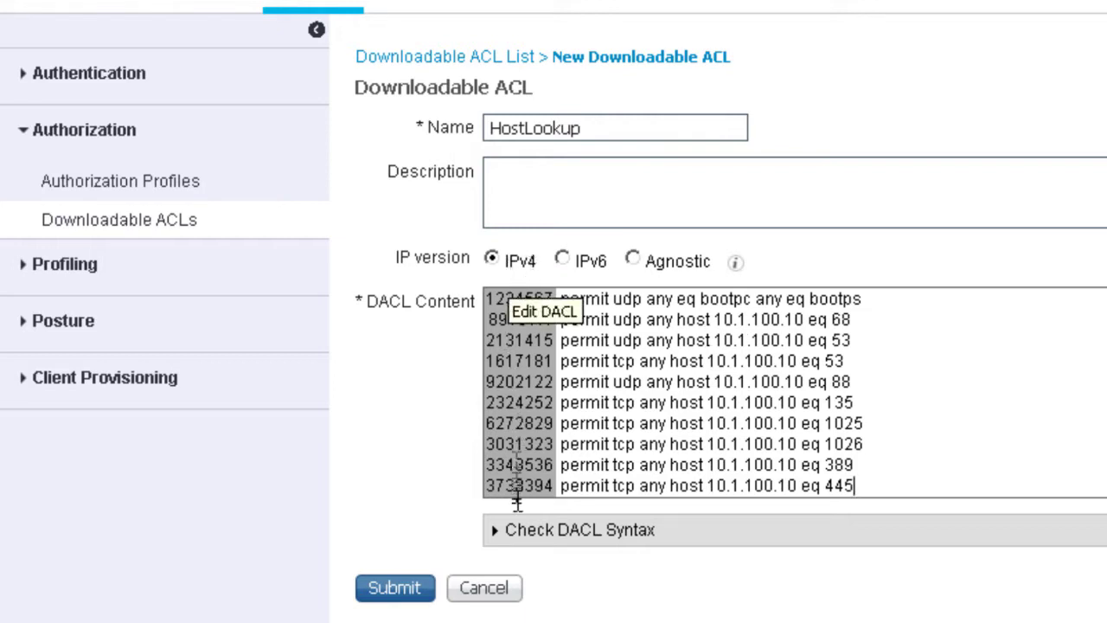
- Check the DACL syntax and submit the HostLookup downloadable ACL
click(549, 529)
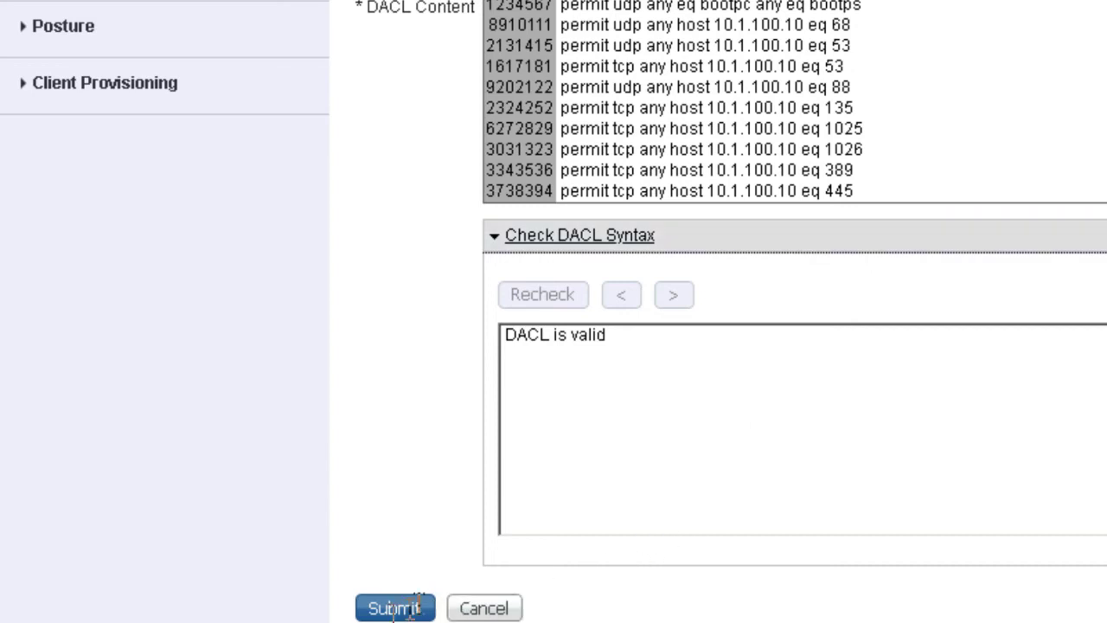
click(393, 608)
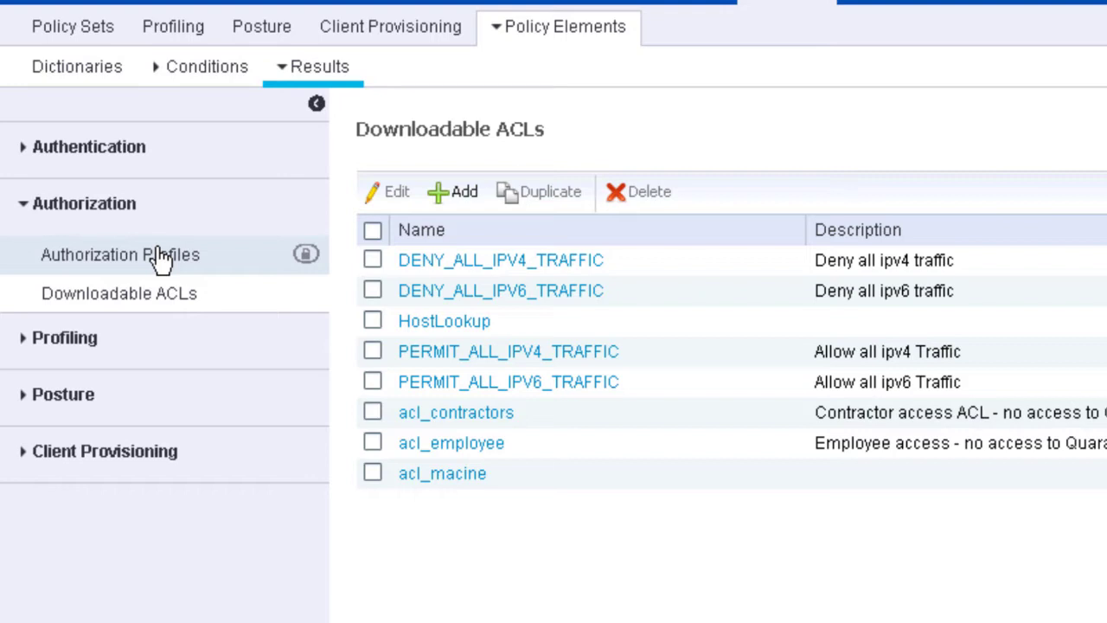
- Add a new authorization profile named AD-Access with Passive Identity Tracking enabled
click(160, 258)
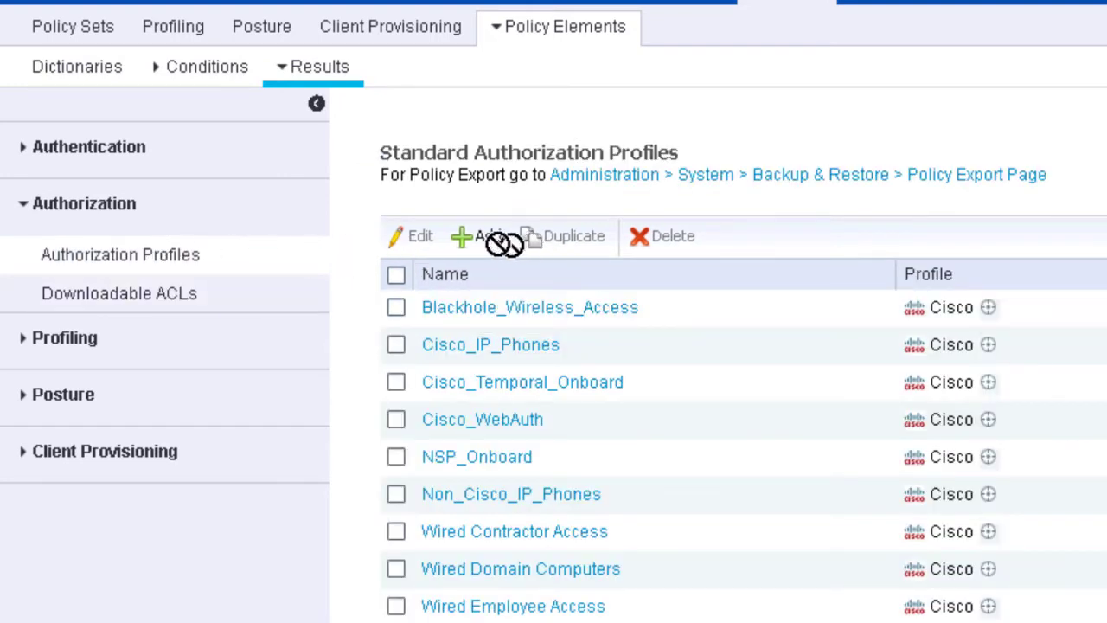
click(484, 242)
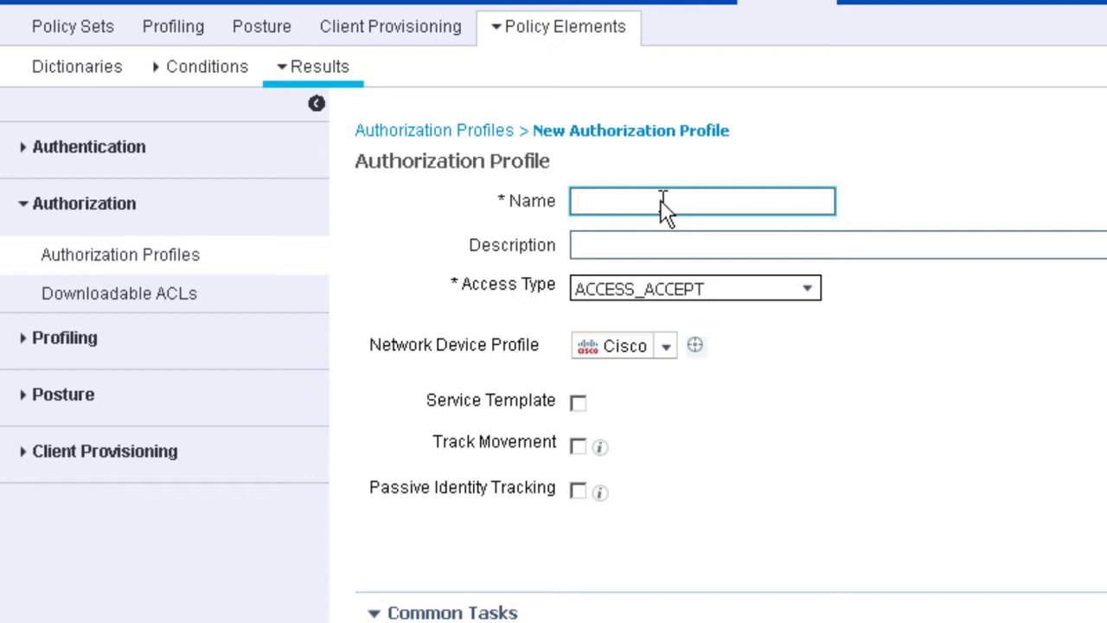
text(AD-Access)
click(580, 493)
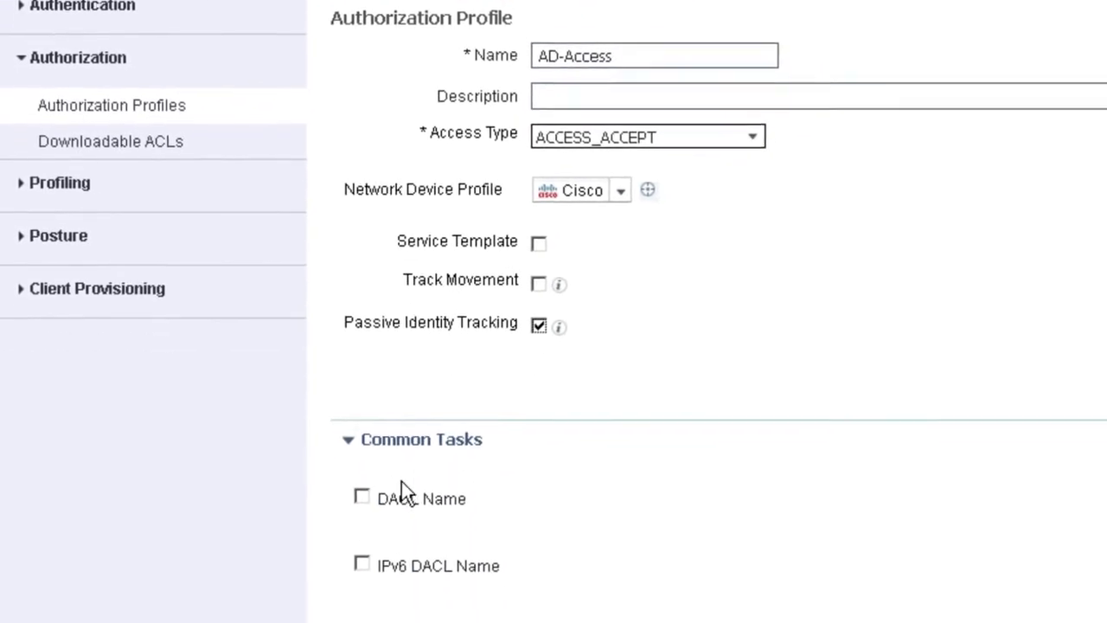
- Assign the HostLookup downloadable ACL to the AD-Access authorization profile and submit the profile
click(360, 490)
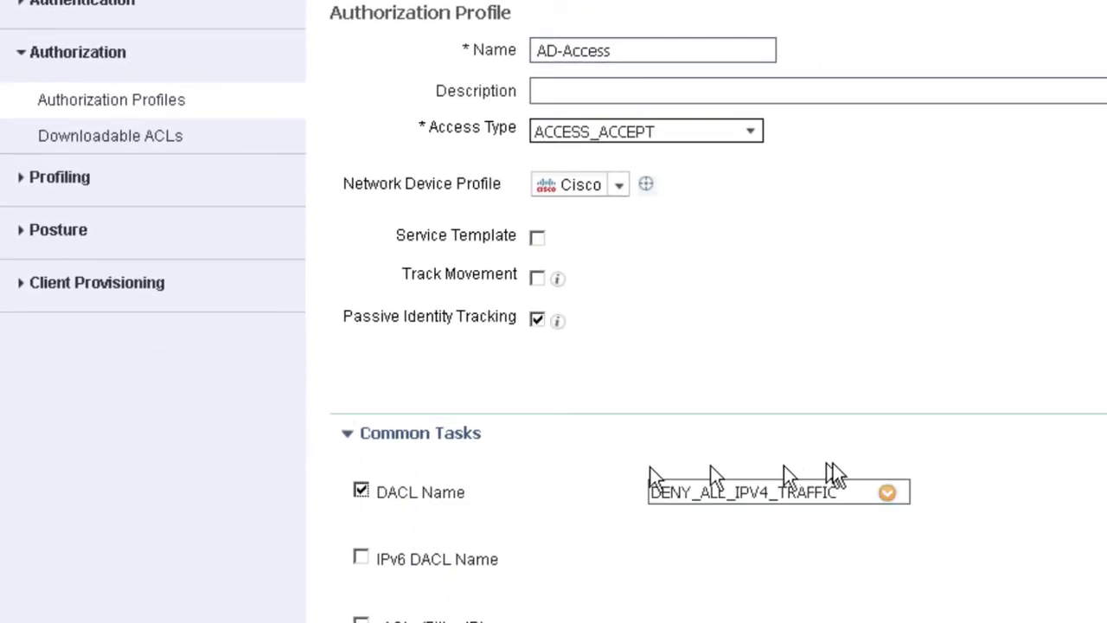
click(887, 493)
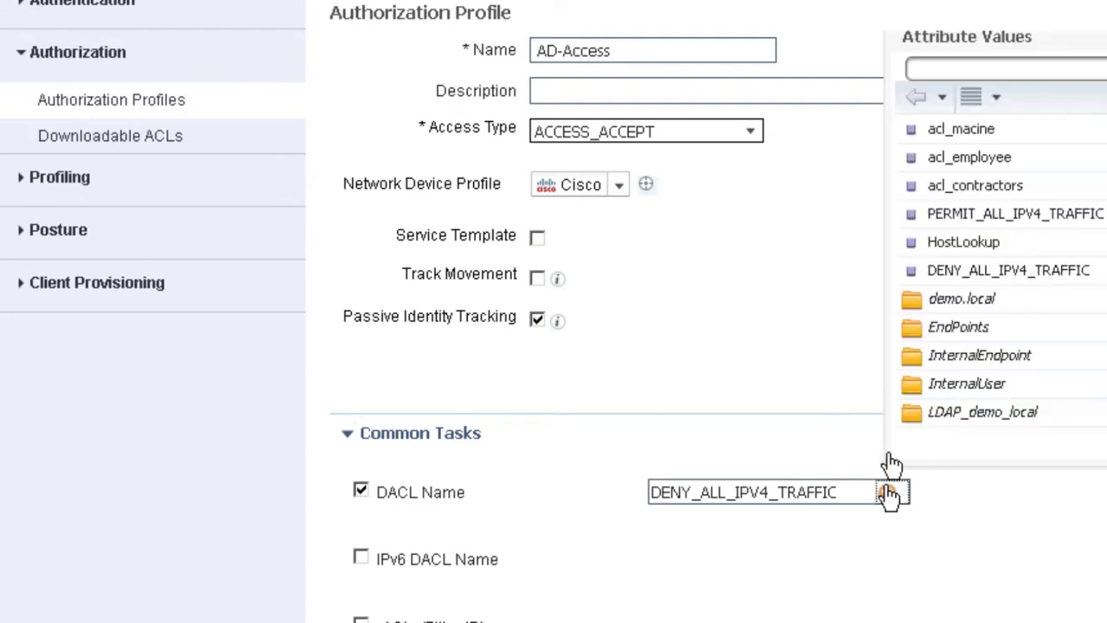
click(951, 244)
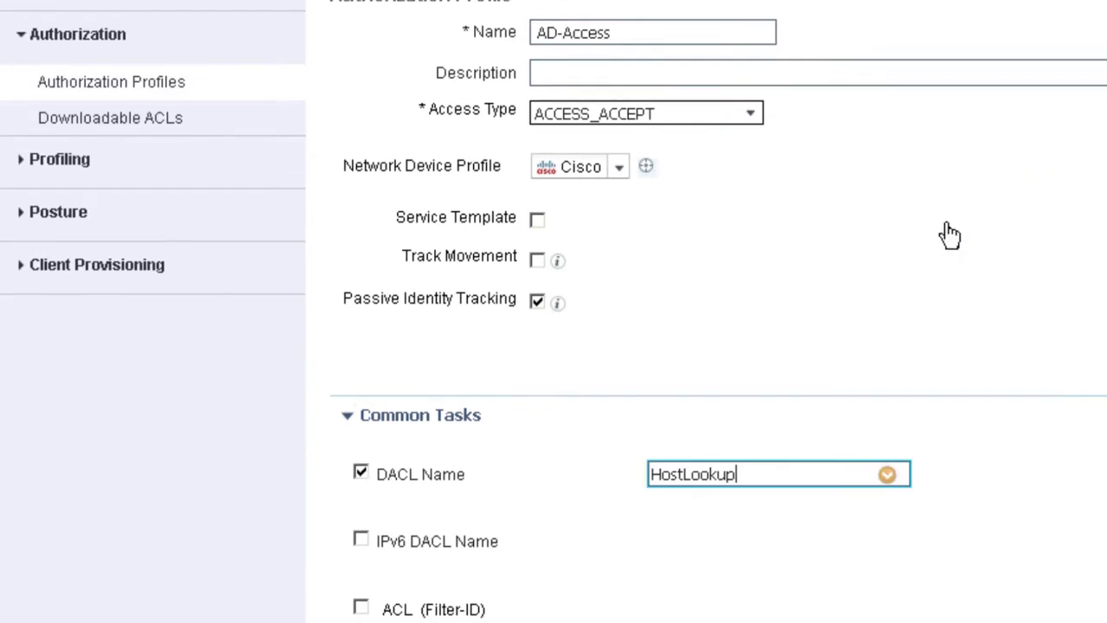
scroll(402, 317, down, 10)
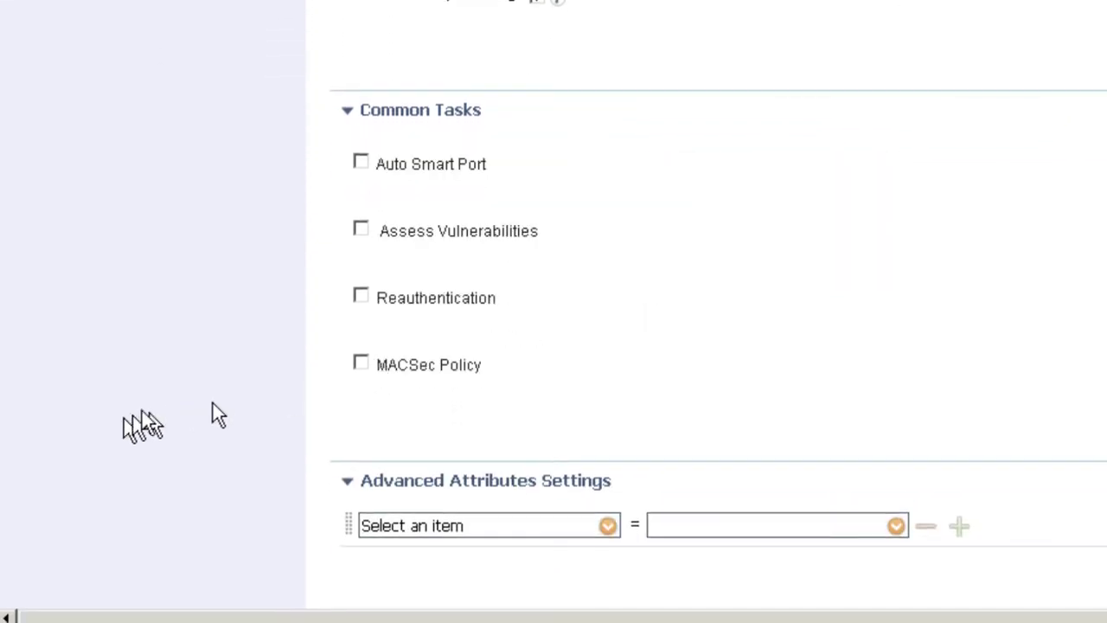
scroll(169, 399, down, 2)
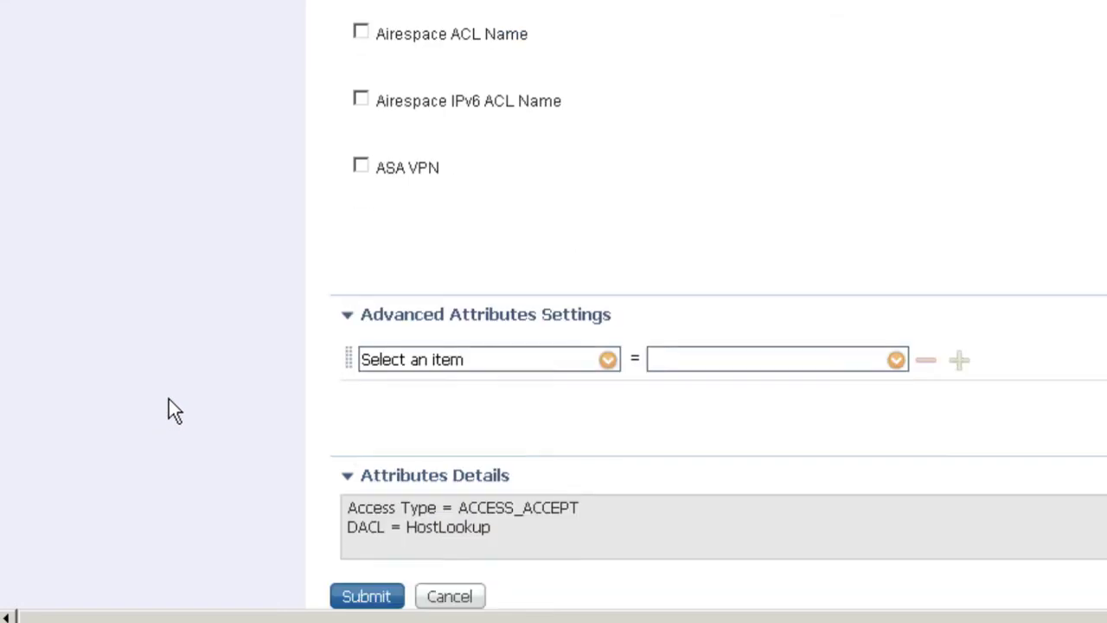
click(370, 599)
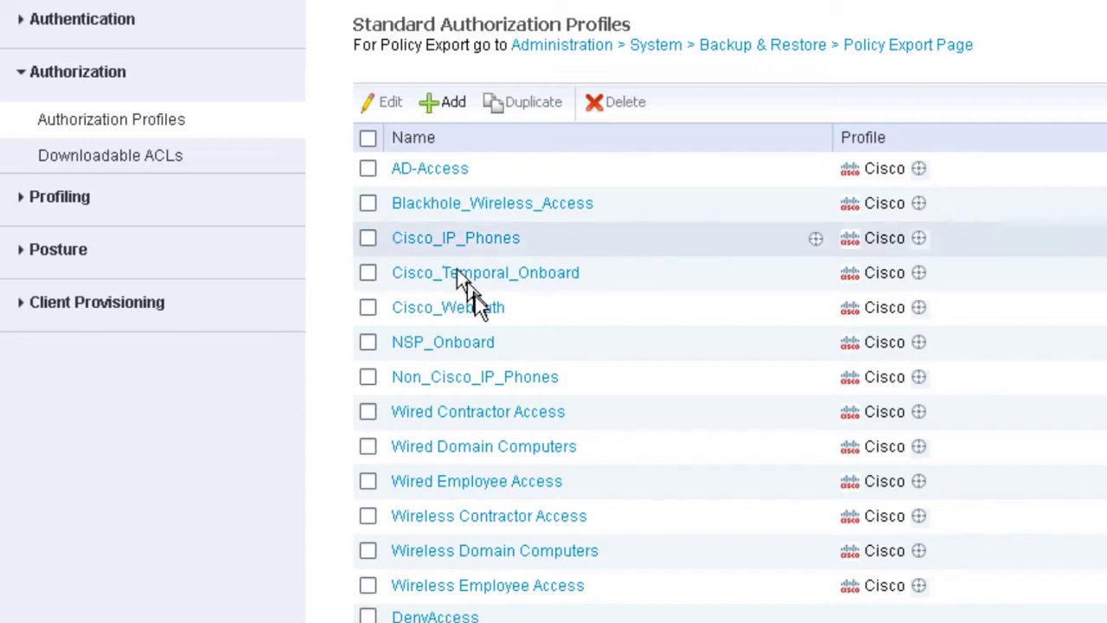
- Enable Passive Identity Tracking in the Wired Contractor Access authorization profile and save it
click(485, 413)
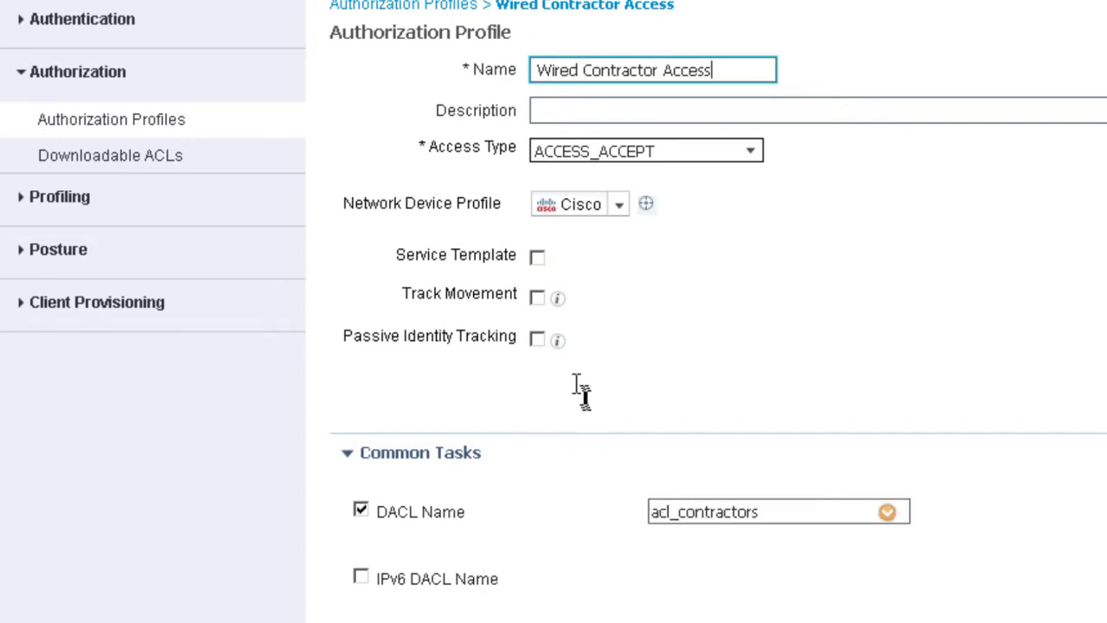
click(537, 340)
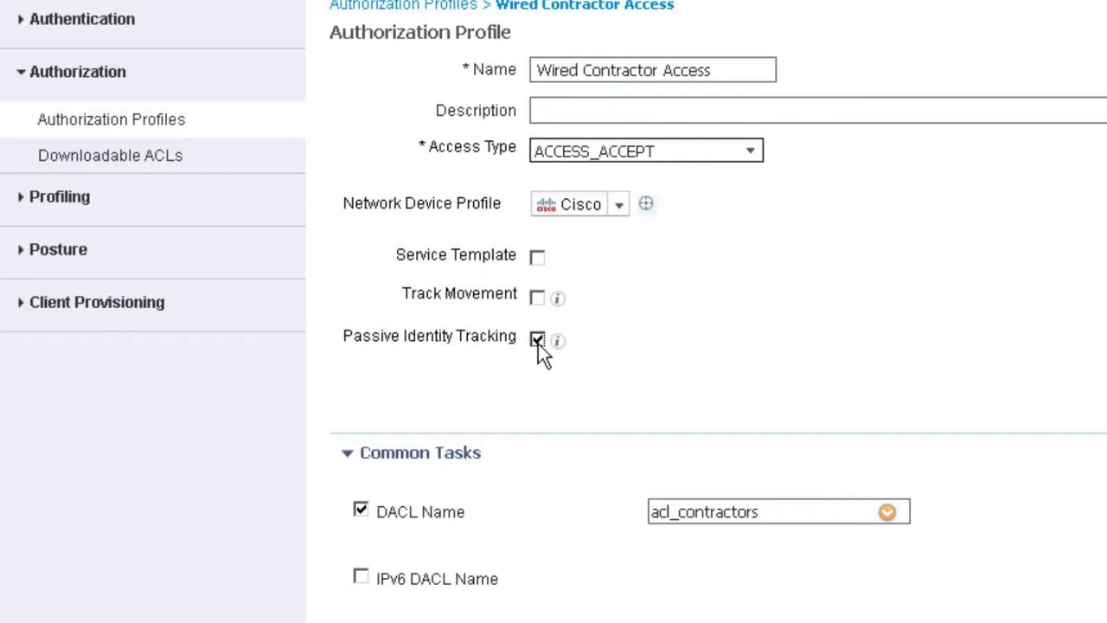
scroll(246, 573, down, 5)
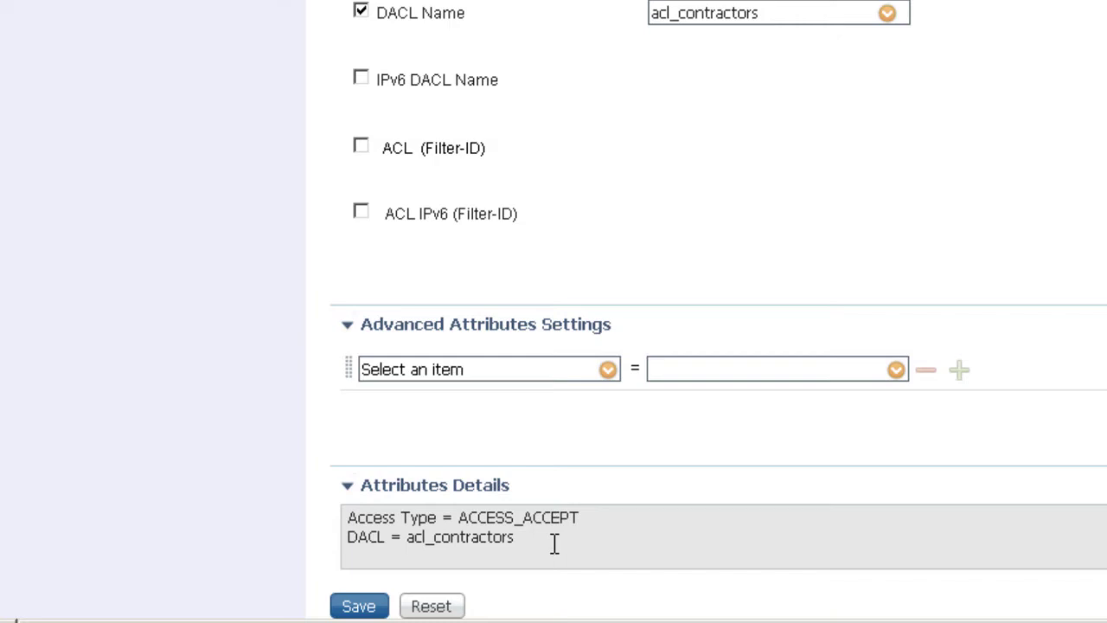
click(358, 606)
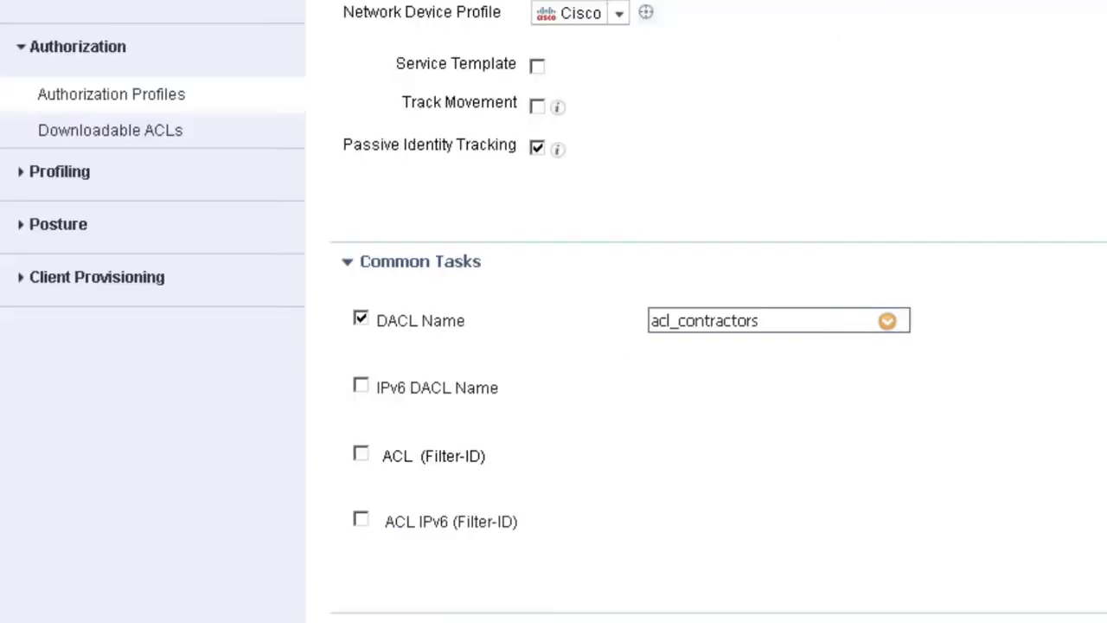
- Enable Passive Identity Tracking in the Wired Employee Access authorization profile and save it
scroll(230, 366, up, 2)
click(123, 216)
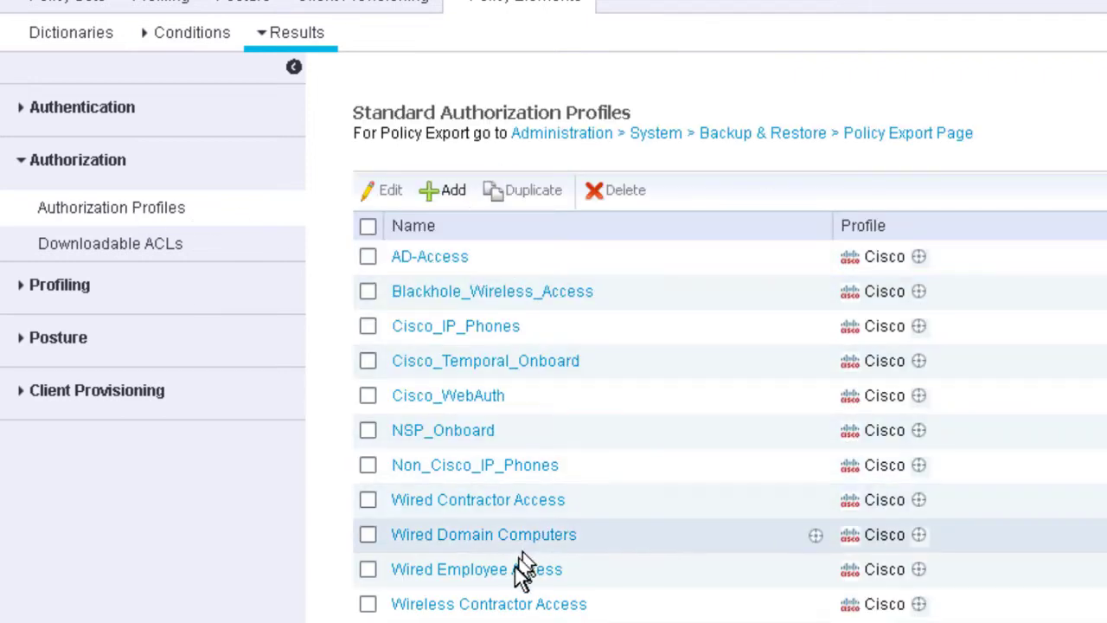
click(512, 568)
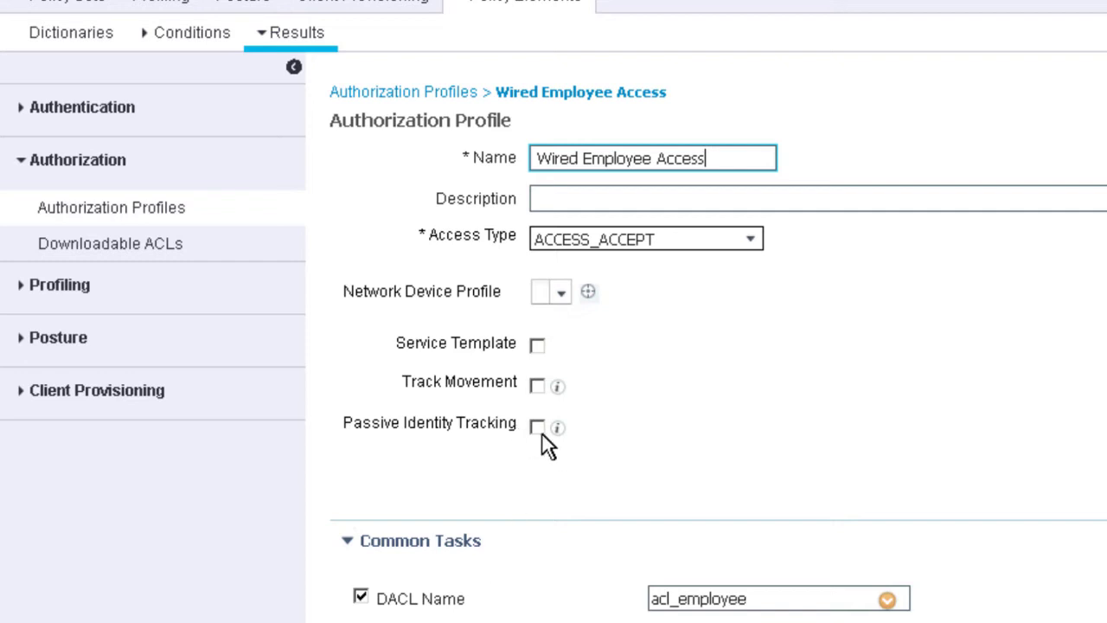
click(538, 432)
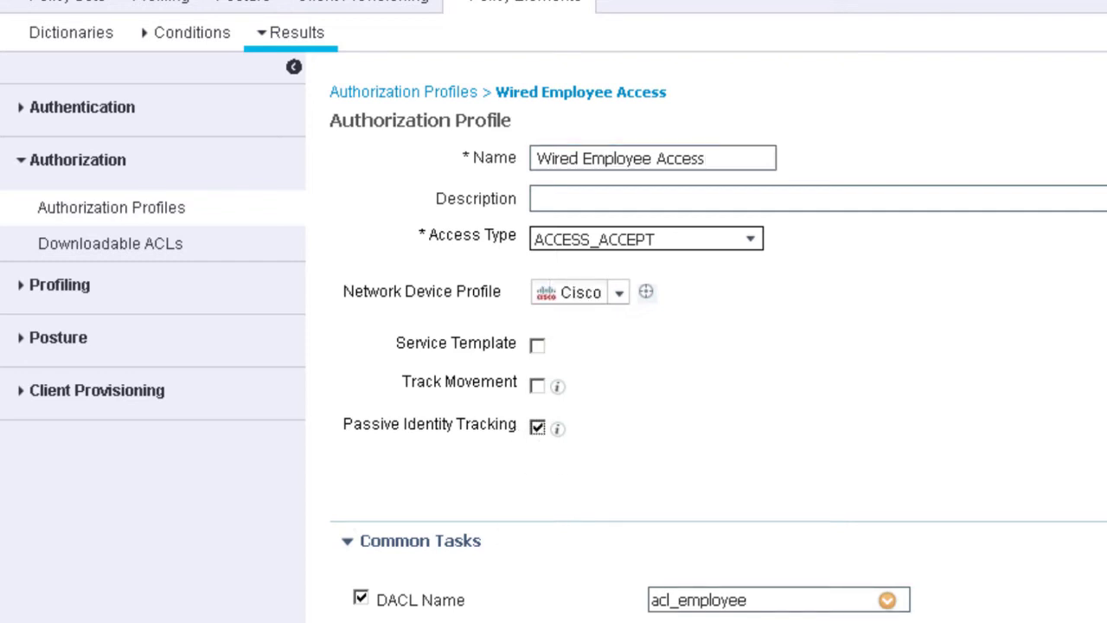
scroll(706, 346, down, 8)
click(357, 607)
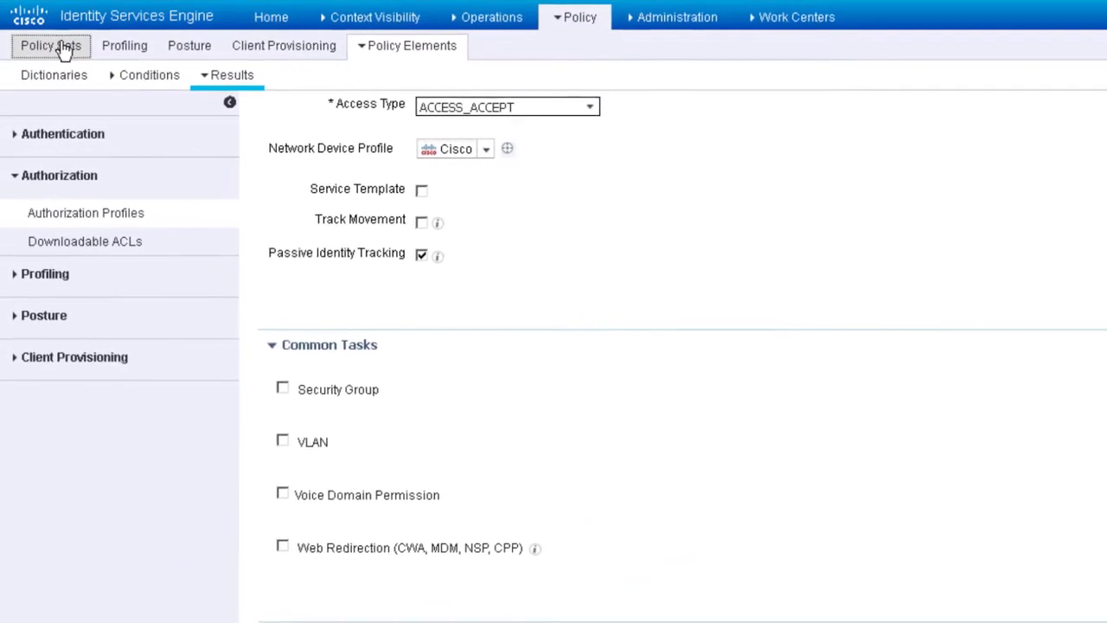
- Insert a new policy set above the Wireless policy set and name it EasyConnect
click(61, 48)
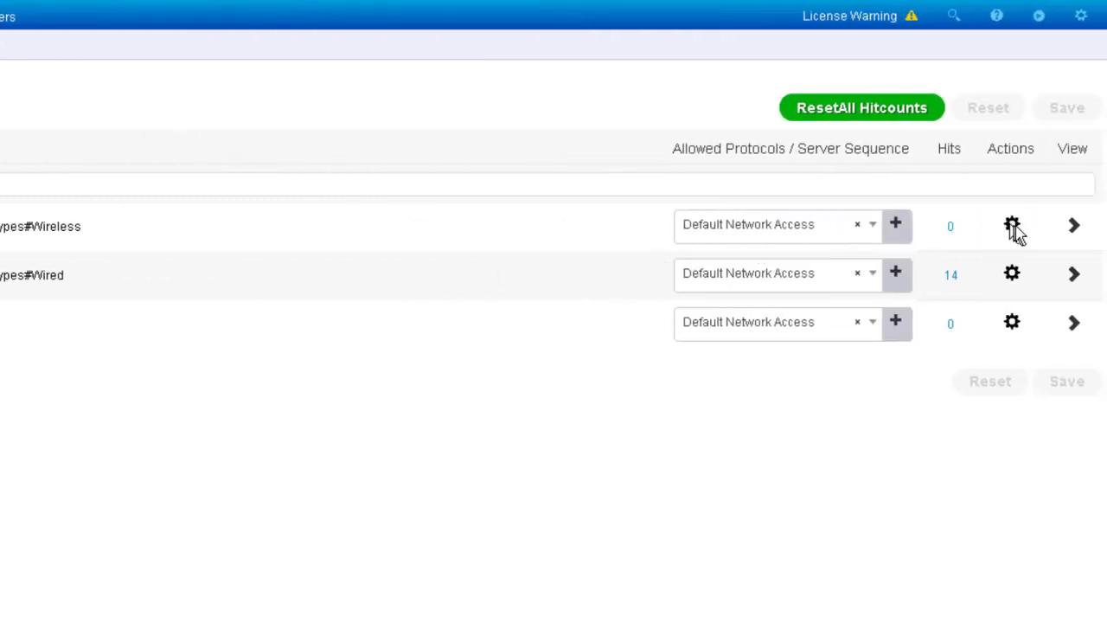
click(1013, 229)
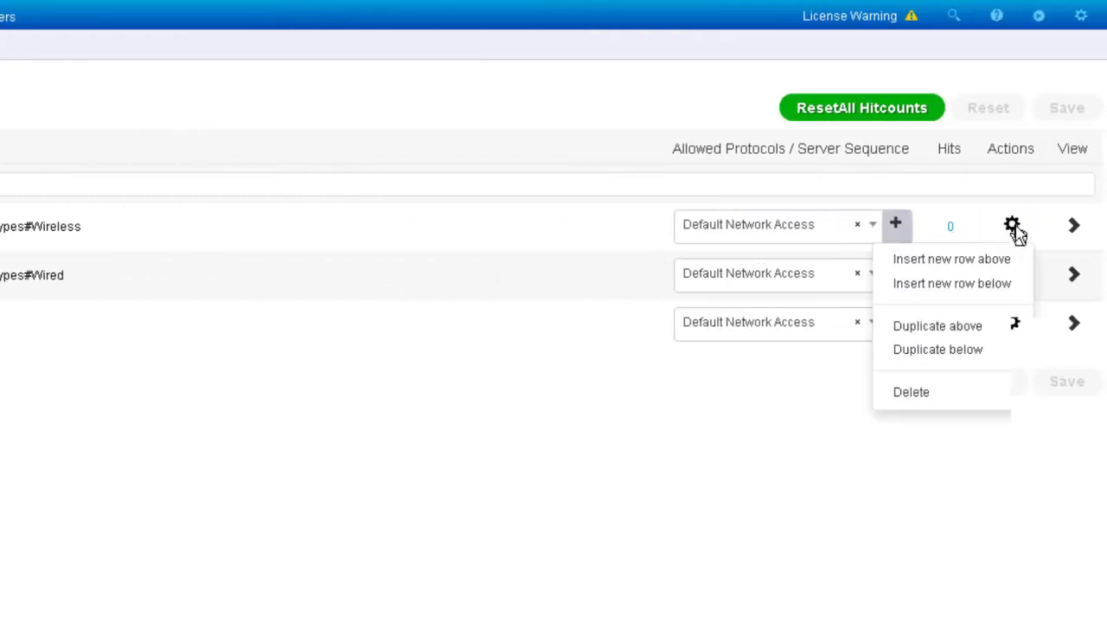
click(982, 260)
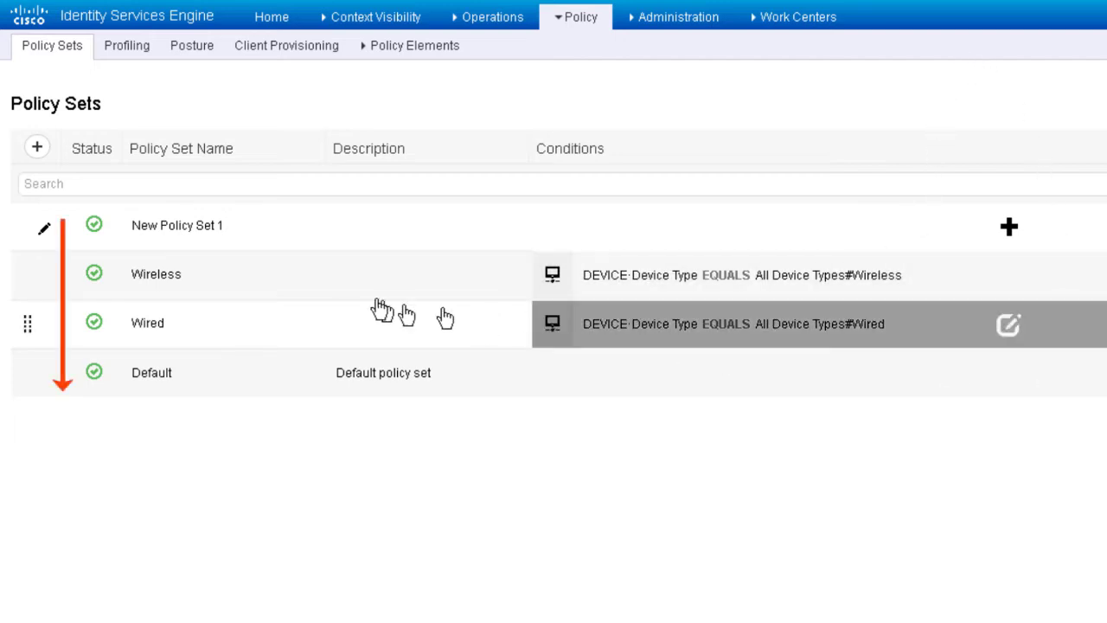
click(234, 223)
key(ctrl+a)
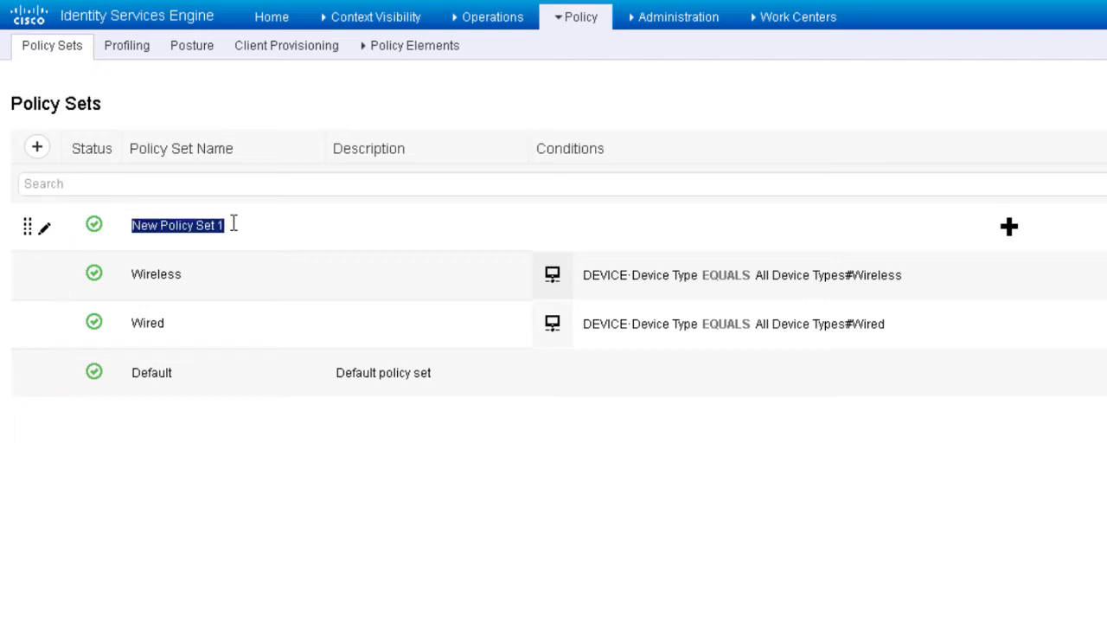
text(EasyC)
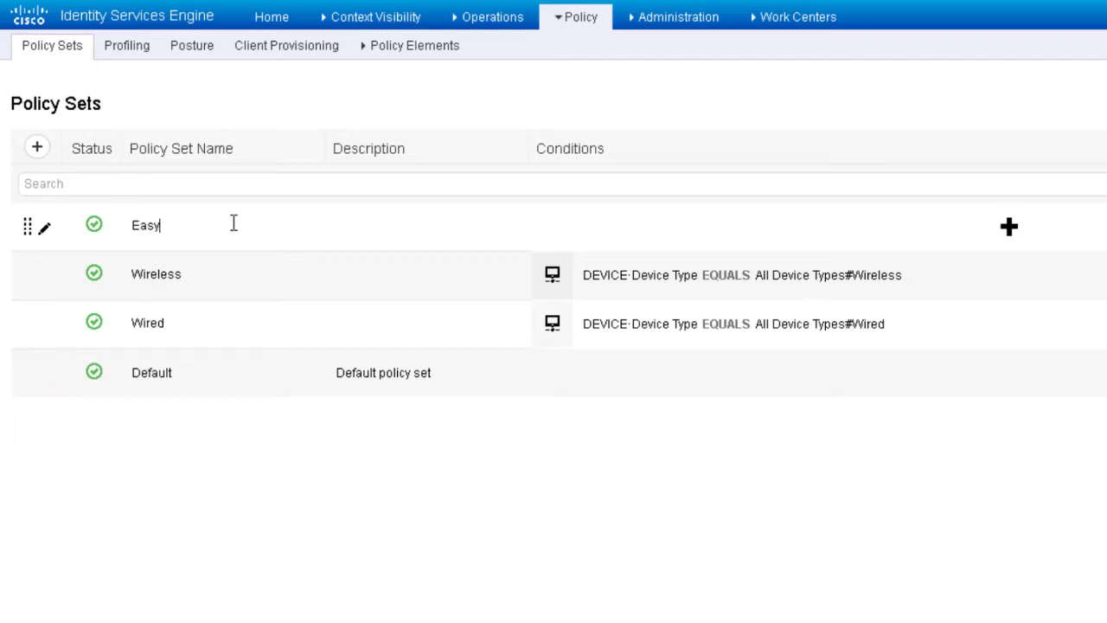
text(onnect)
- Open the condition editor for the EasyConnect policy set and add the library condition Wired_MAB
click(1009, 230)
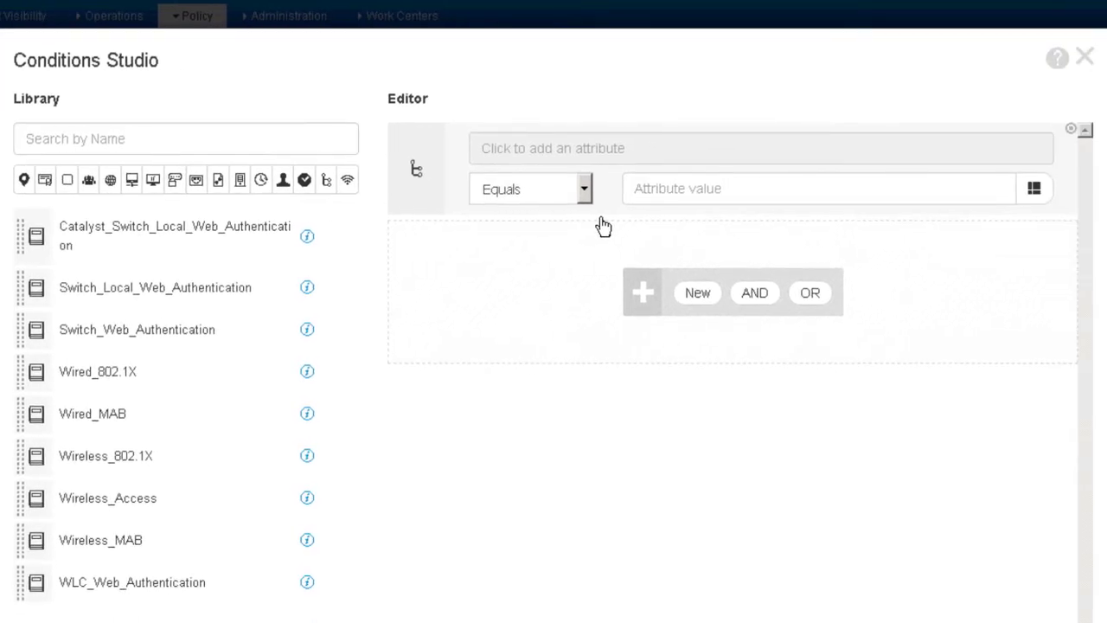
click(607, 156)
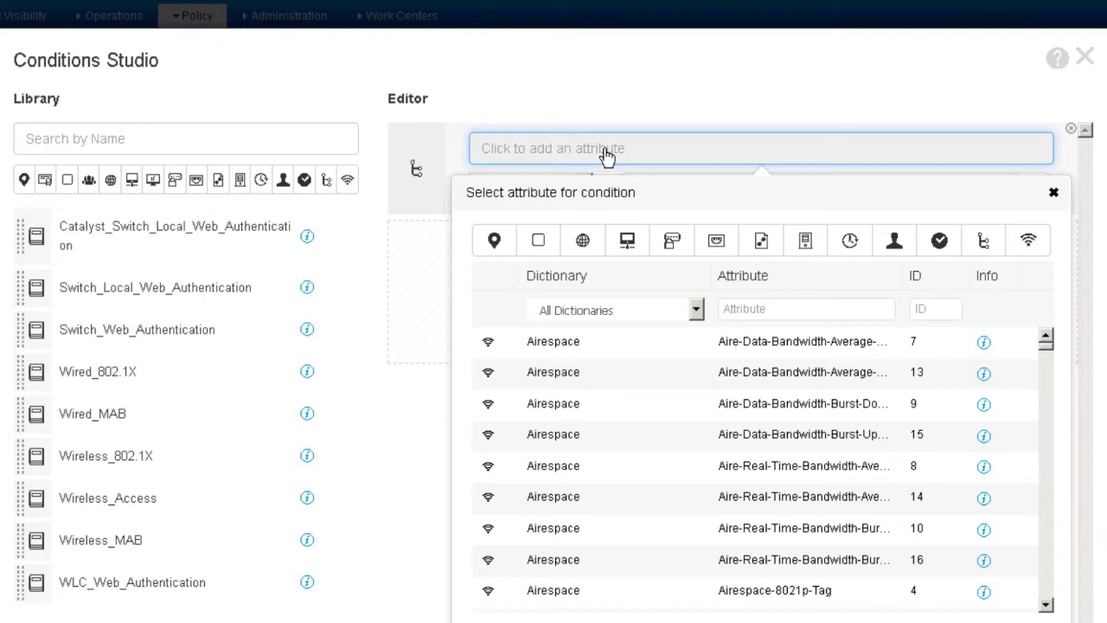
click(1054, 195)
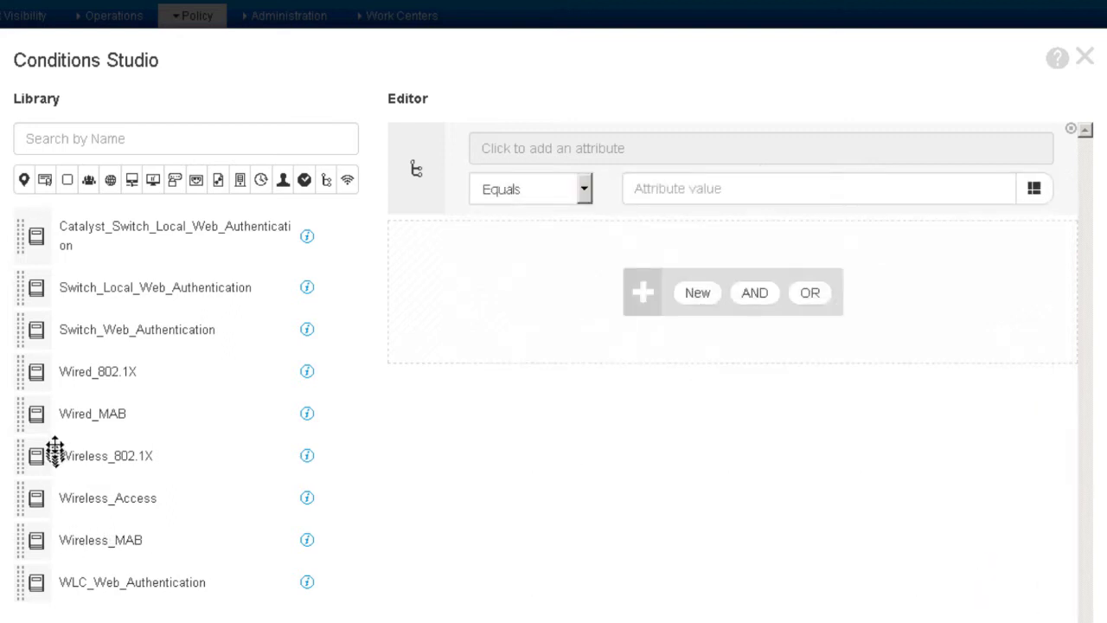
drag(22, 415, 562, 265)
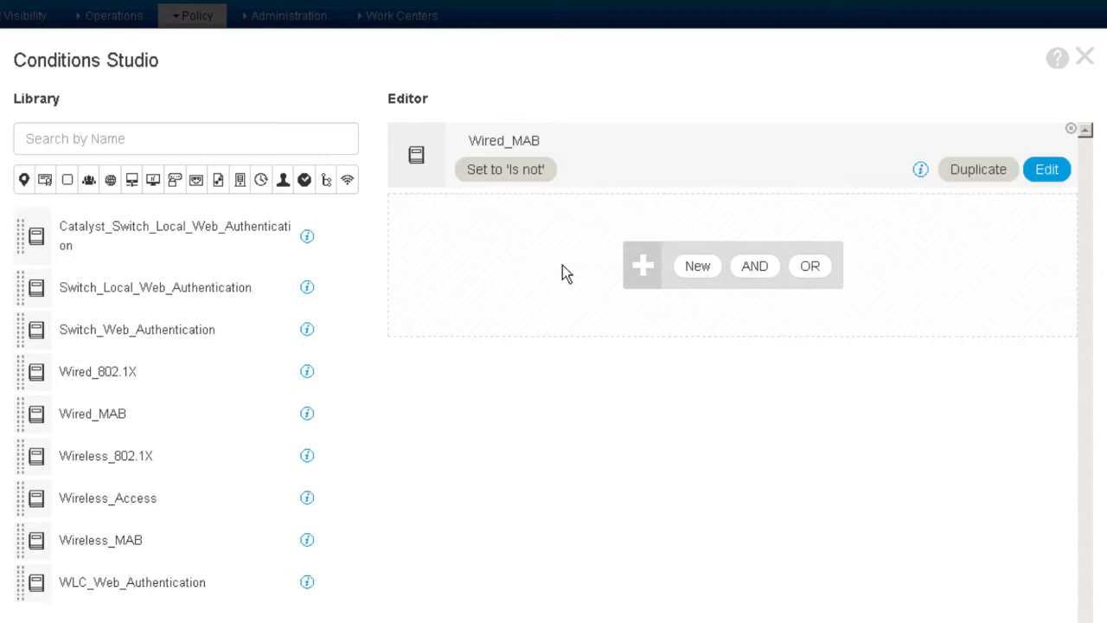
- Add a second AND condition requiring the Radius NAS-IP-Address attribute to equal 10.1.100.1
click(698, 266)
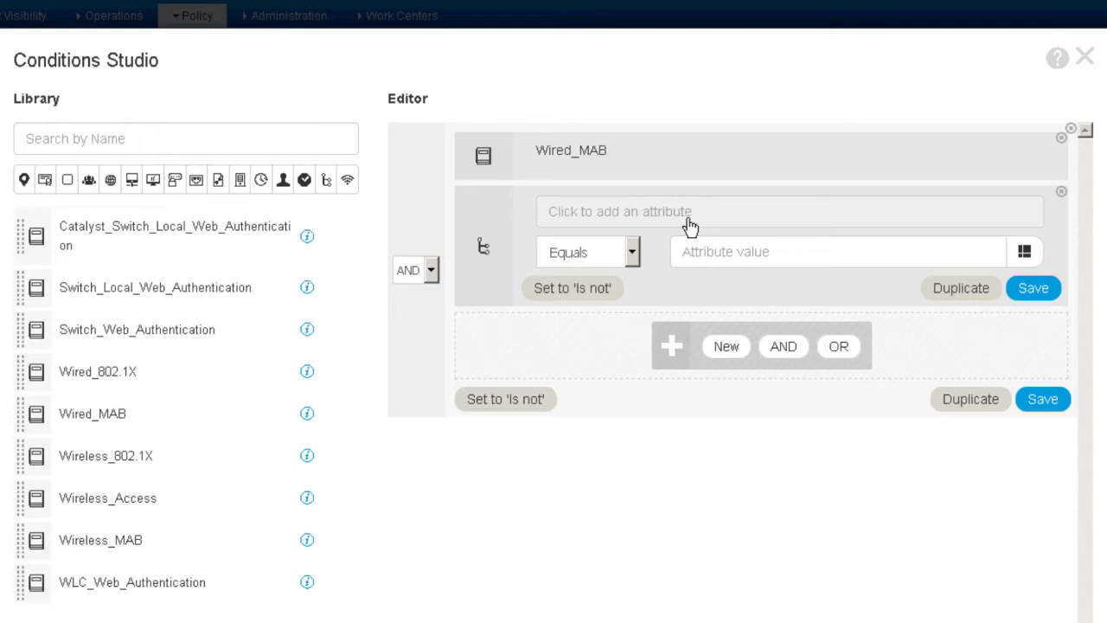
click(689, 226)
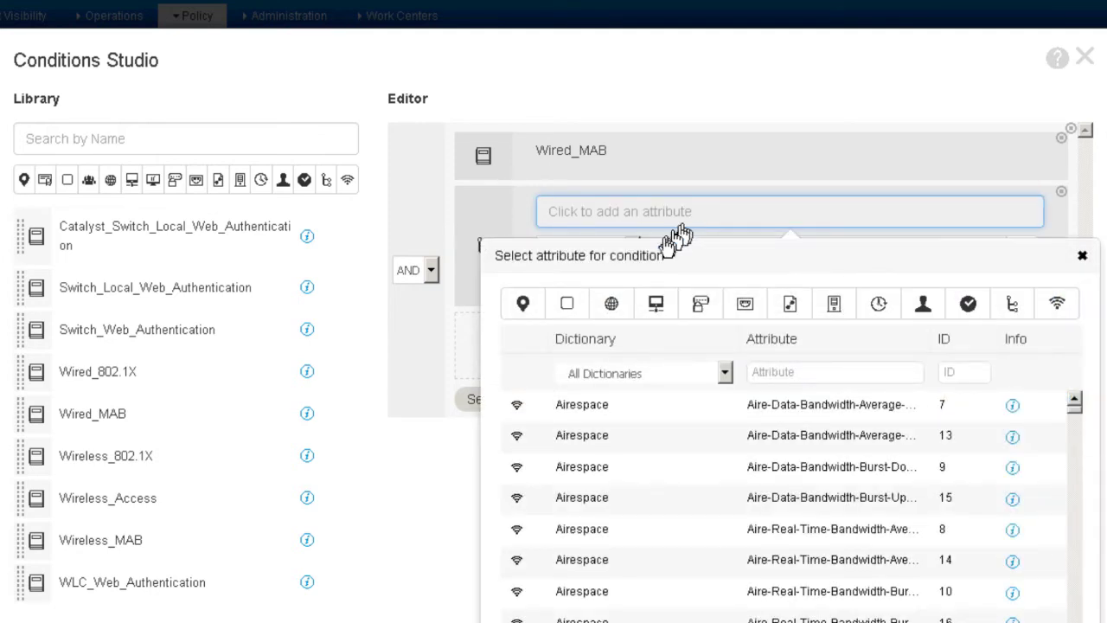
click(524, 313)
scroll(1077, 597, down, 1)
scroll(1077, 597, down, 1)
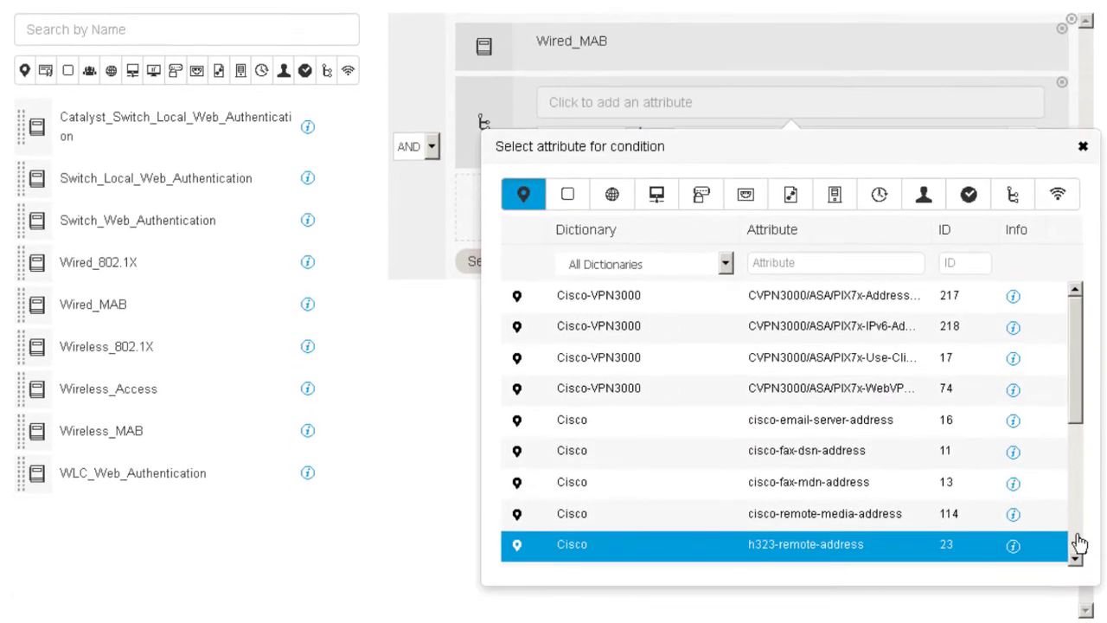
scroll(1081, 549, down, 3)
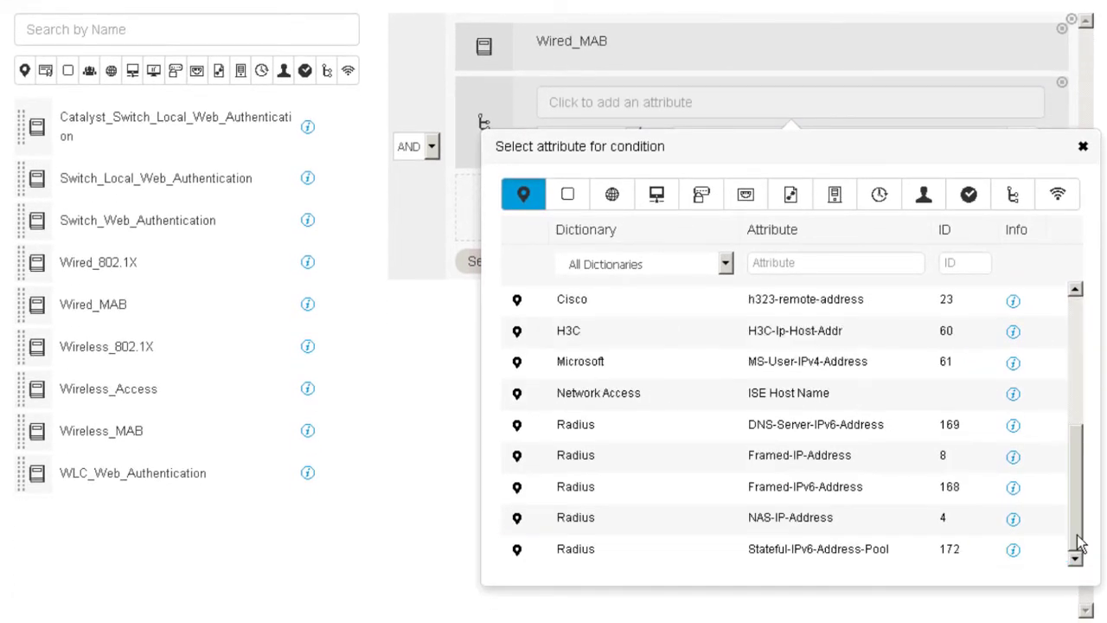
click(777, 519)
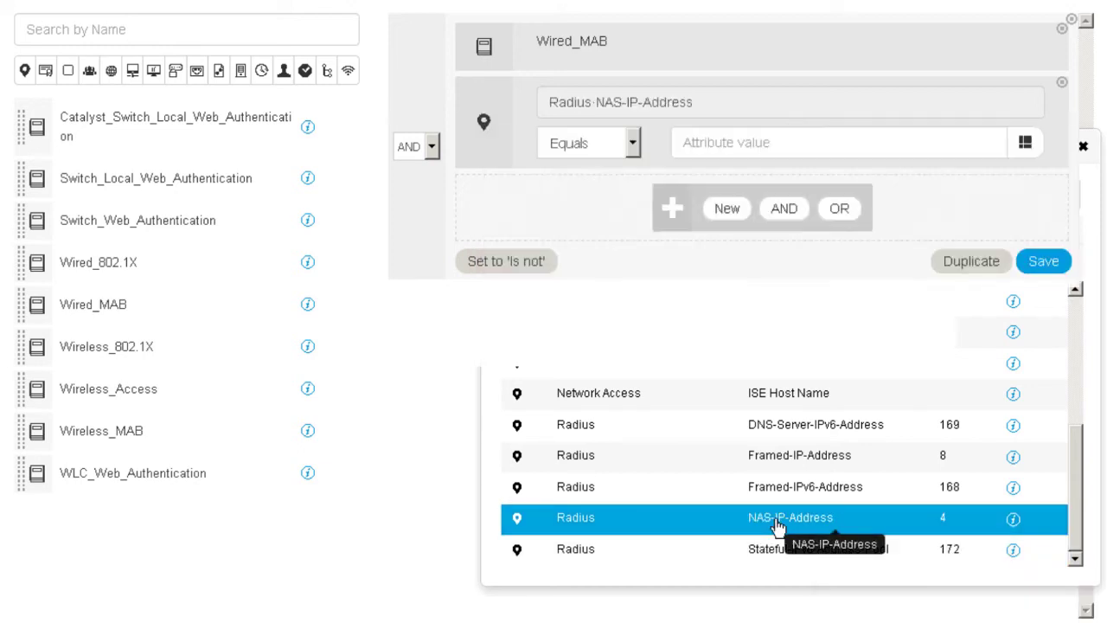
click(712, 142)
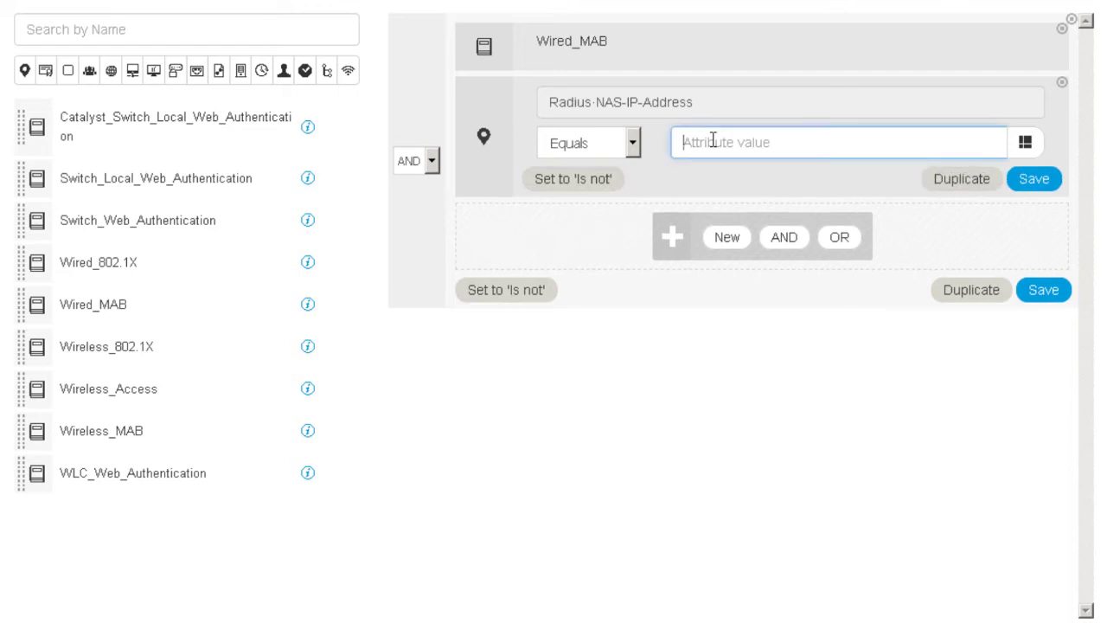
text(10)
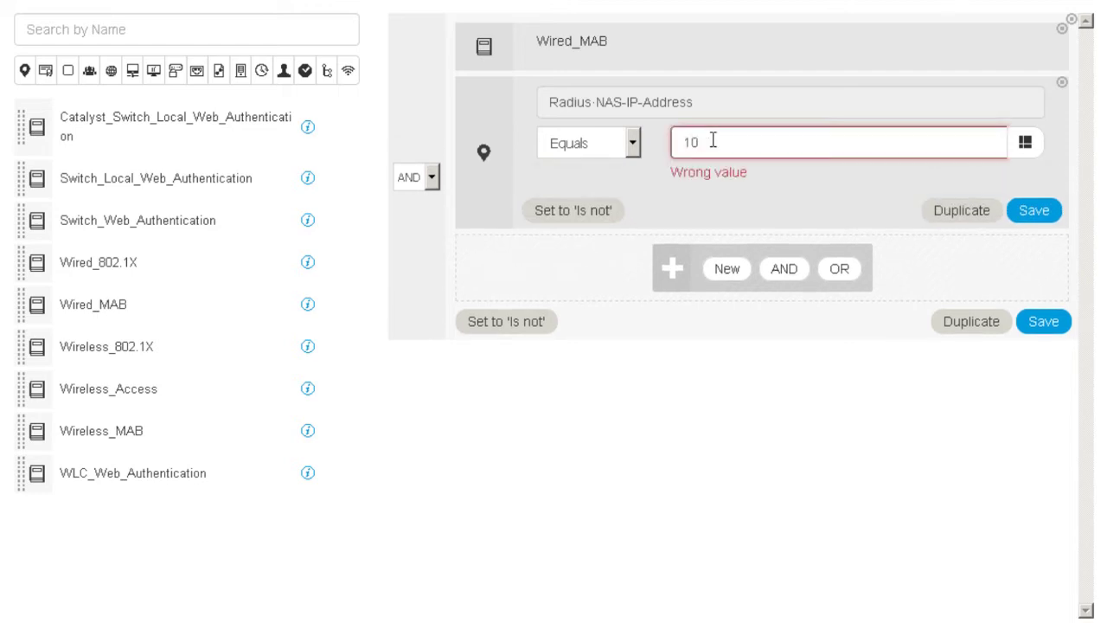
text(.1.100.1)
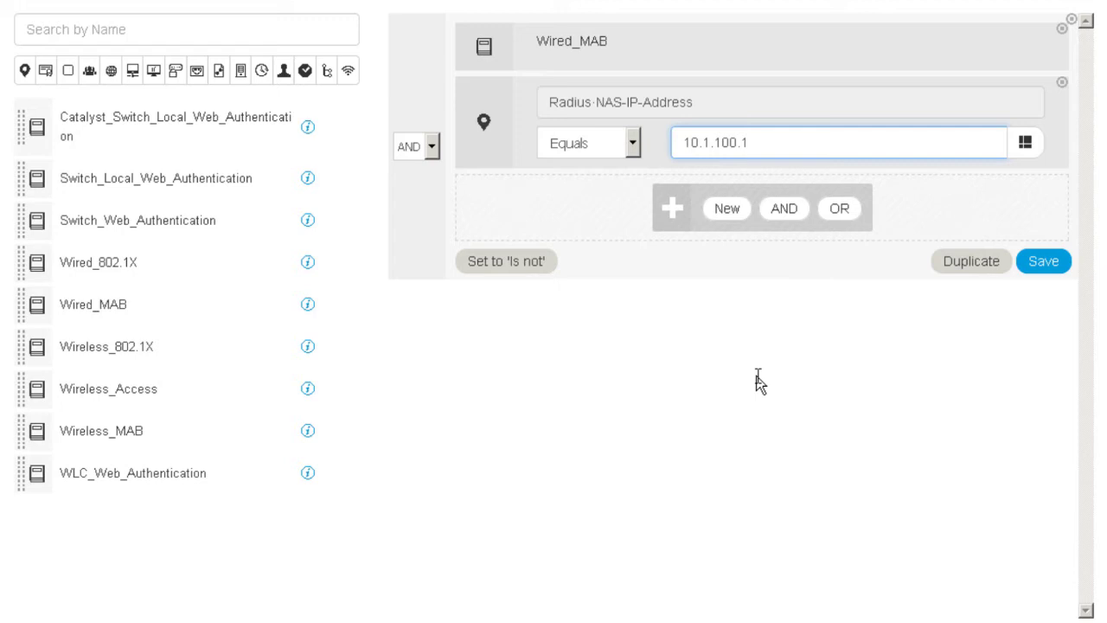
- Add a third AND condition to the EasyConnect policy set based on the Radius NAS-Port-Id attribute
click(725, 211)
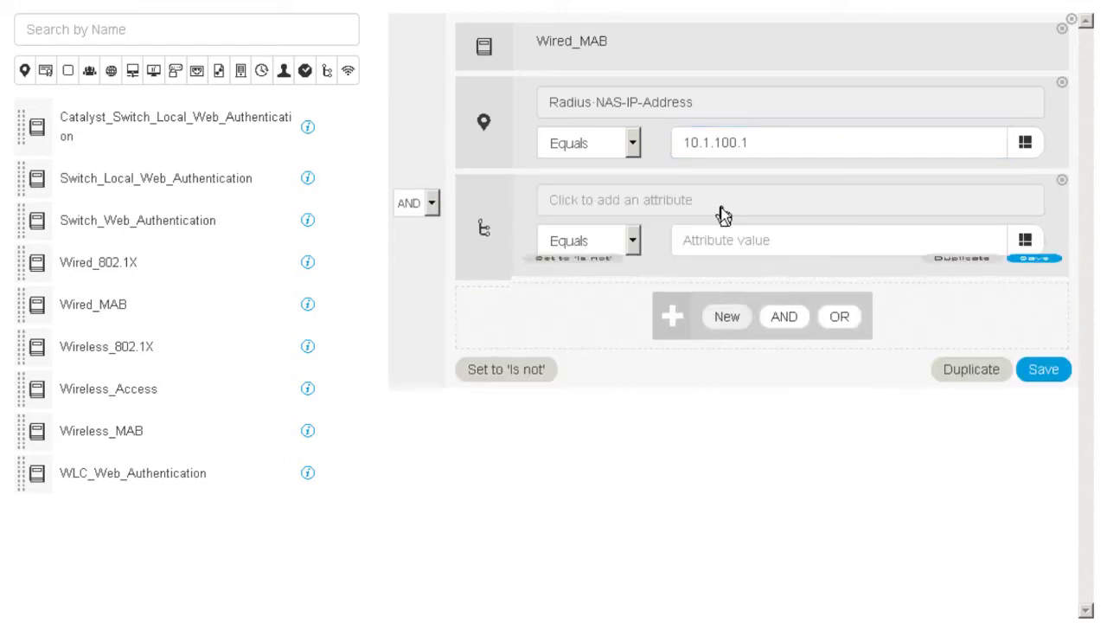
click(723, 207)
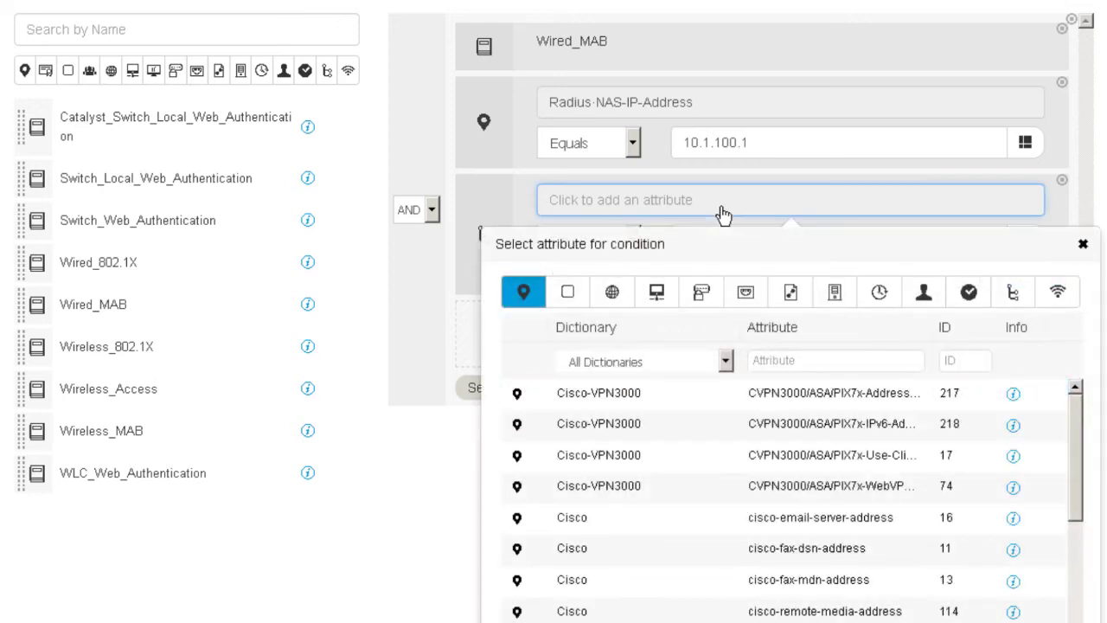
click(749, 293)
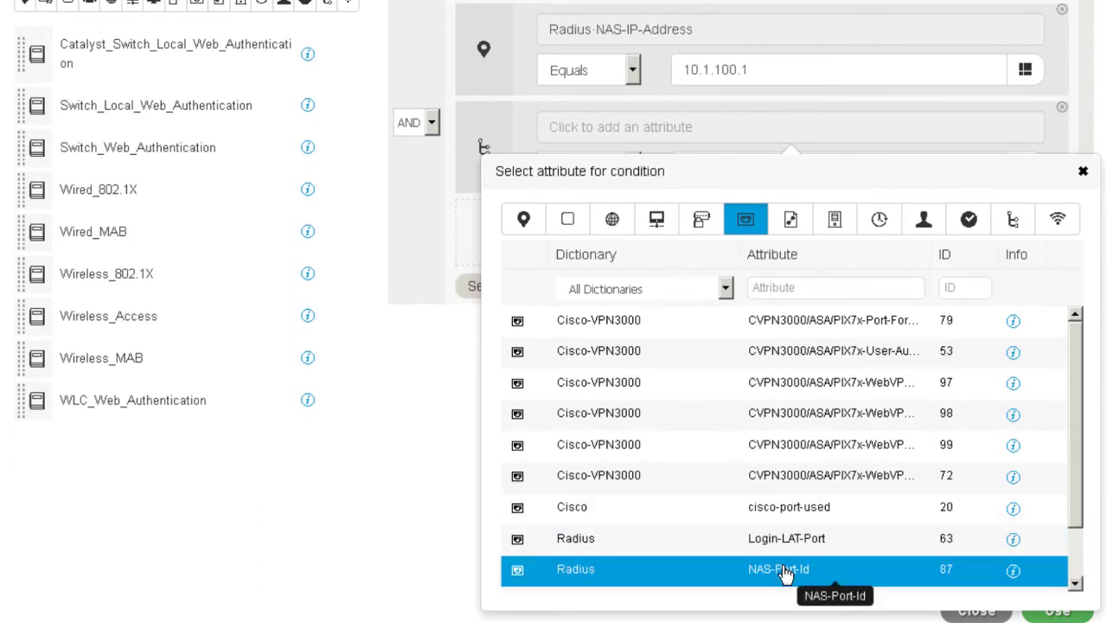
click(784, 573)
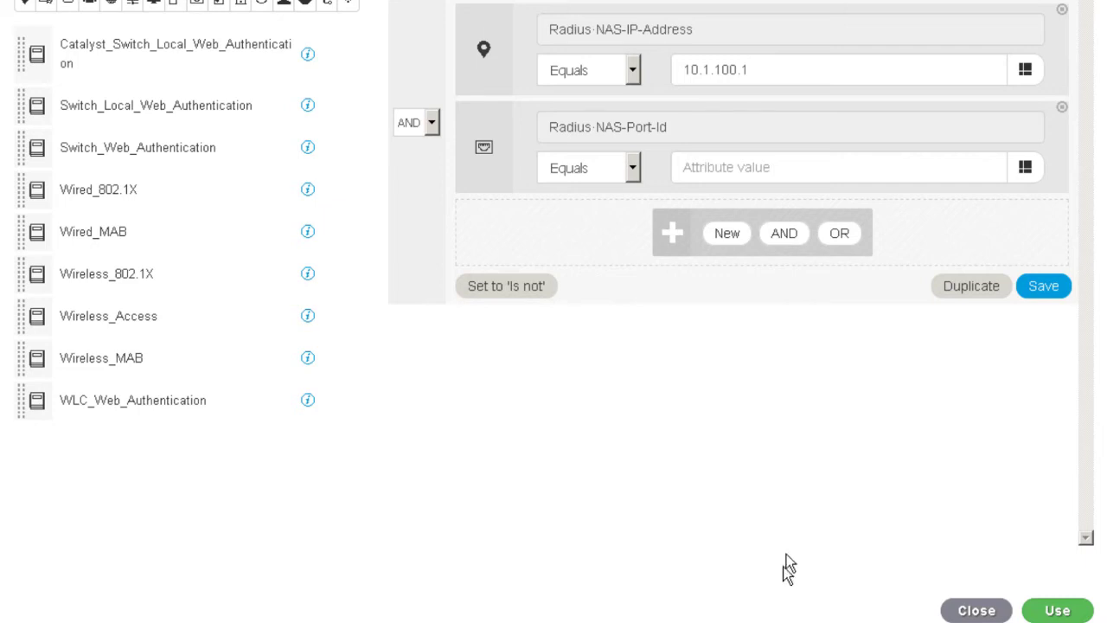
- Switch to DACL.txt in Notepad and copy the attribute value GigabitEthernet1/0/1
click(750, 164)
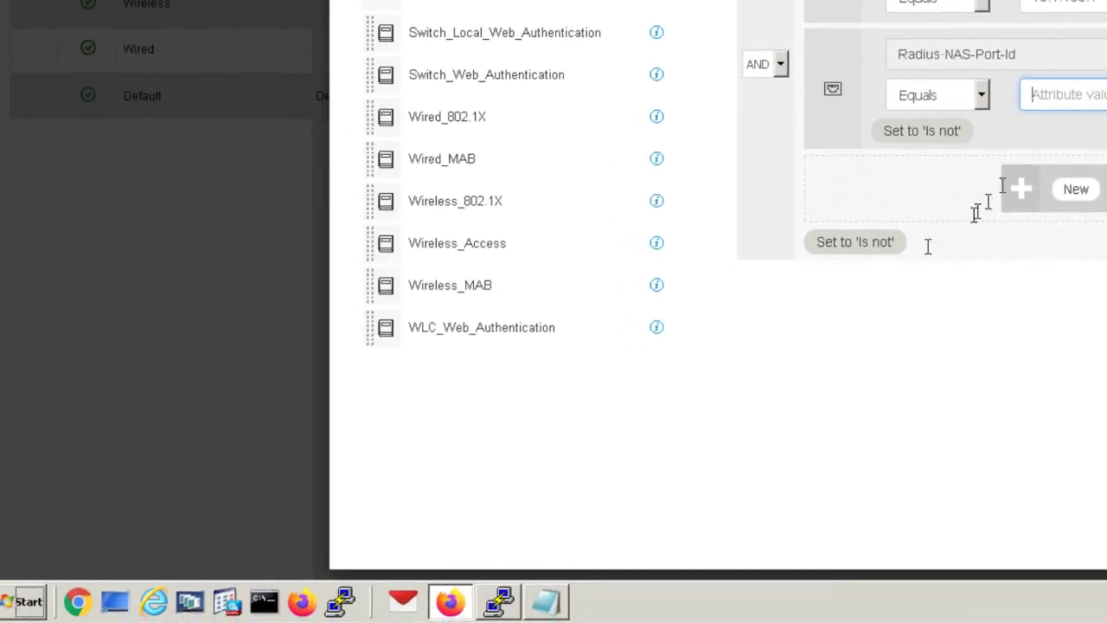
click(550, 601)
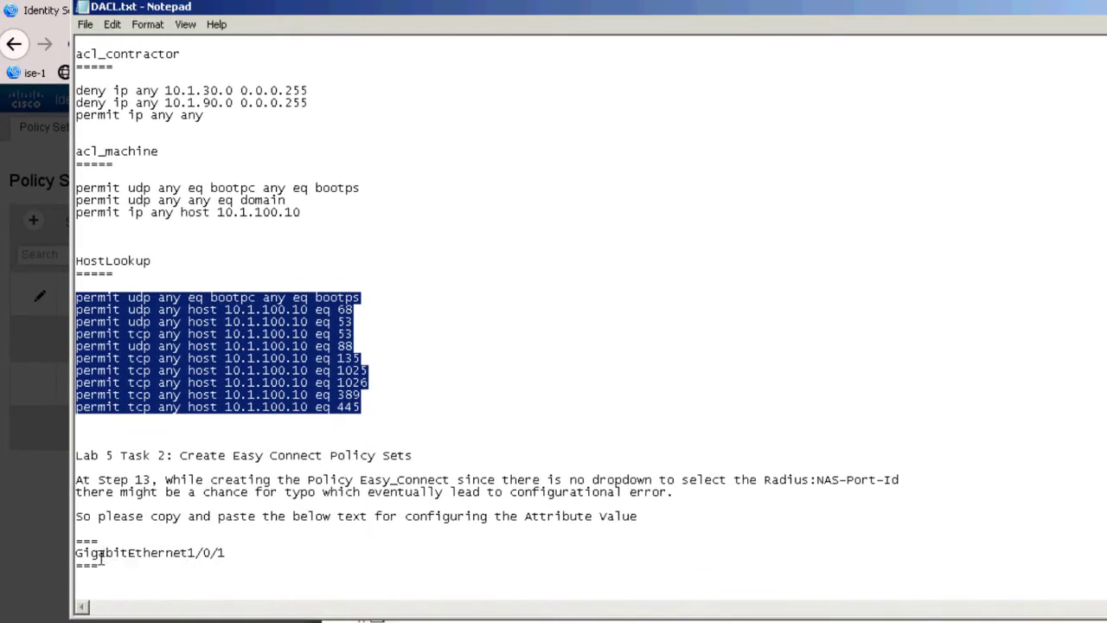
double_click(126, 555)
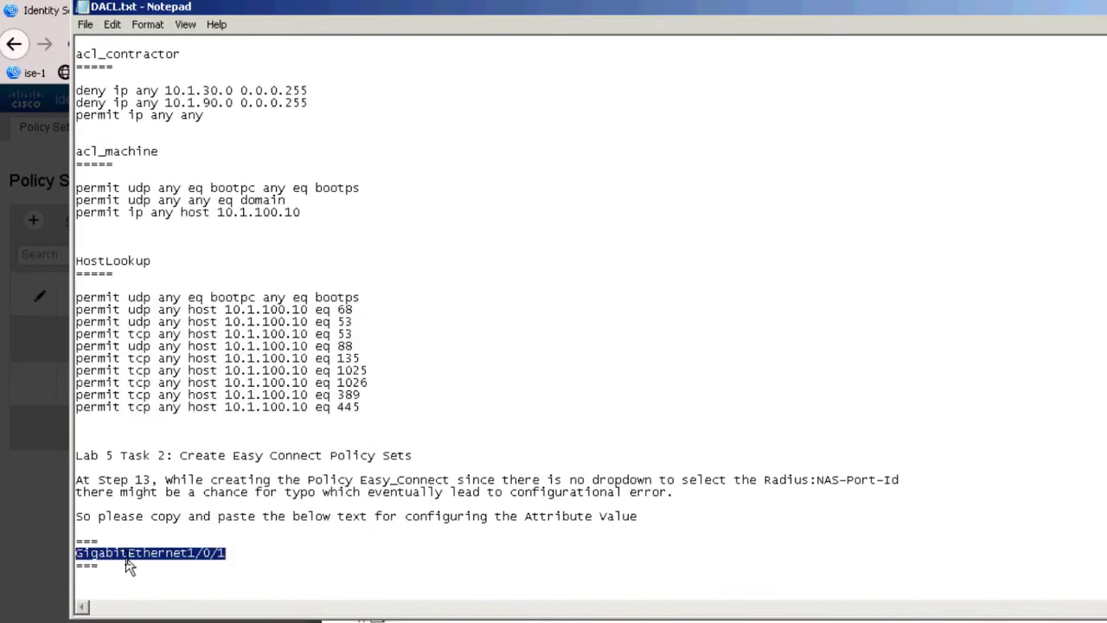
right_click(129, 560)
click(172, 610)
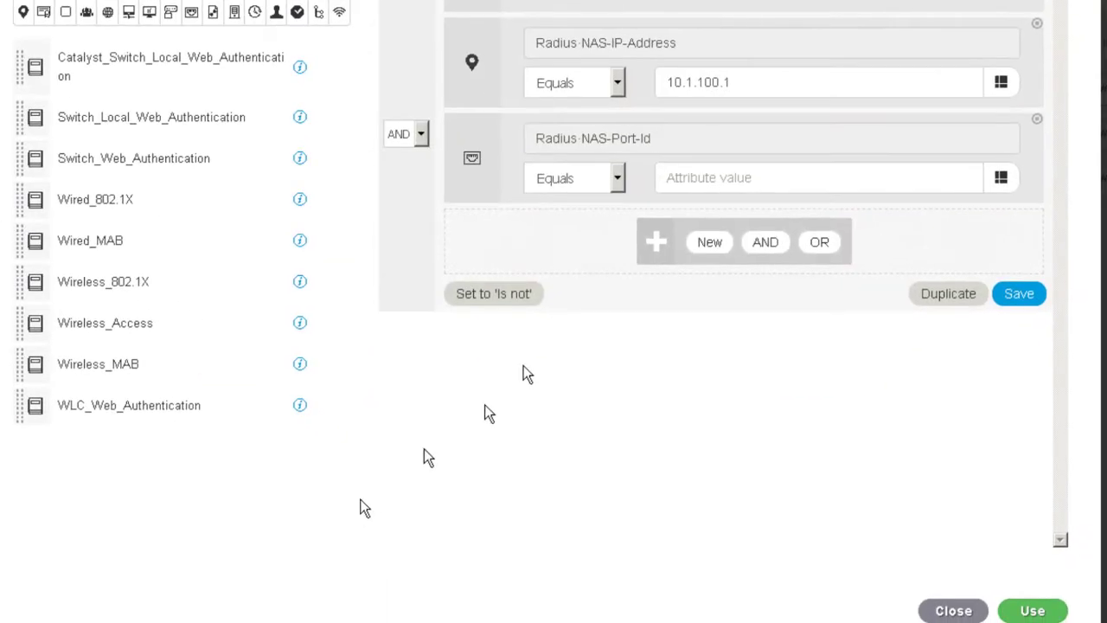
- Paste GigabitEthernet1/0/1 as the NAS-Port-Id value and apply the conditions to the EasyConnect policy set
click(685, 185)
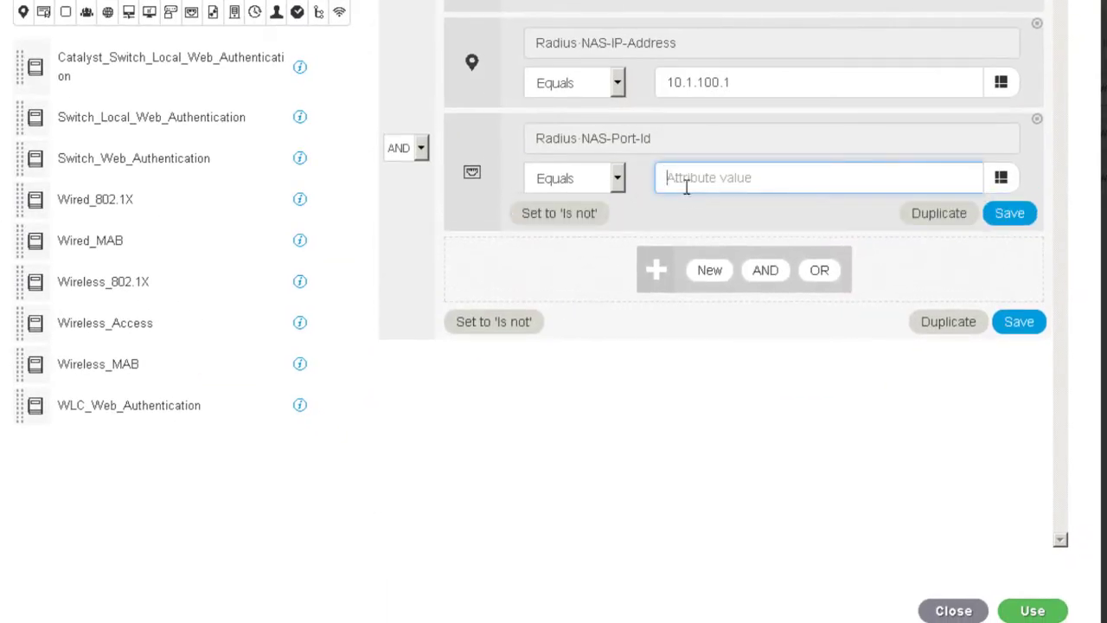
right_click(686, 185)
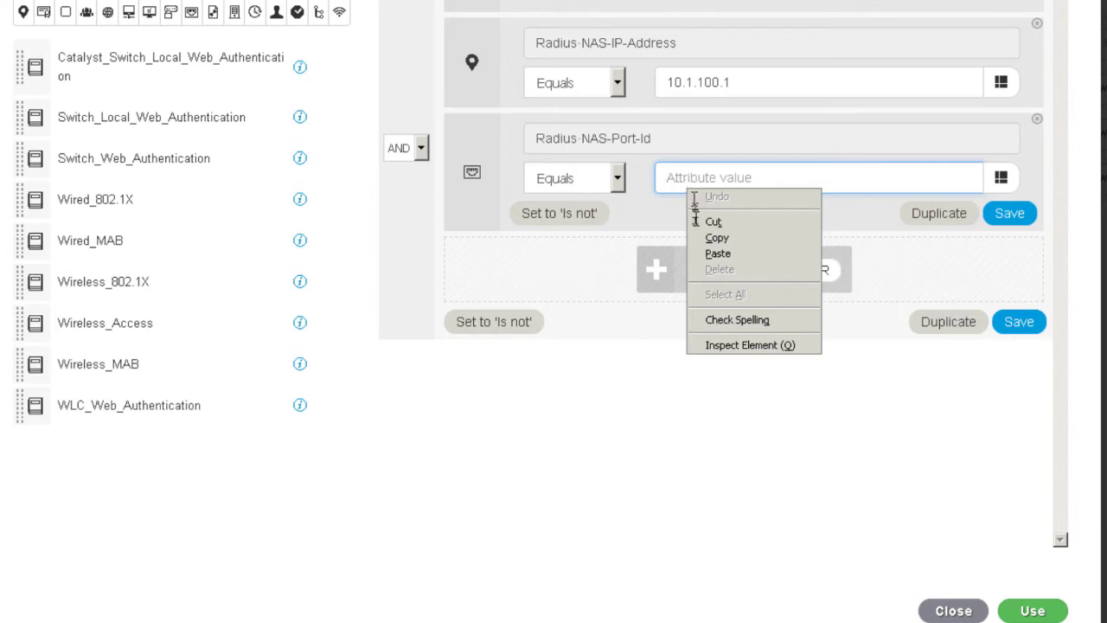
click(707, 253)
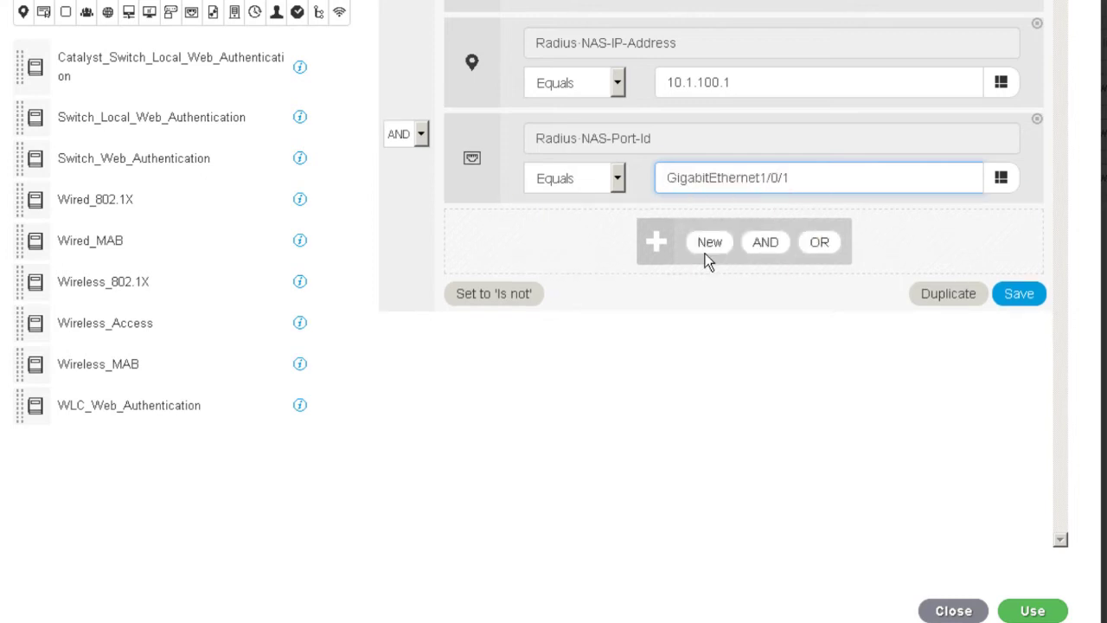
click(1032, 612)
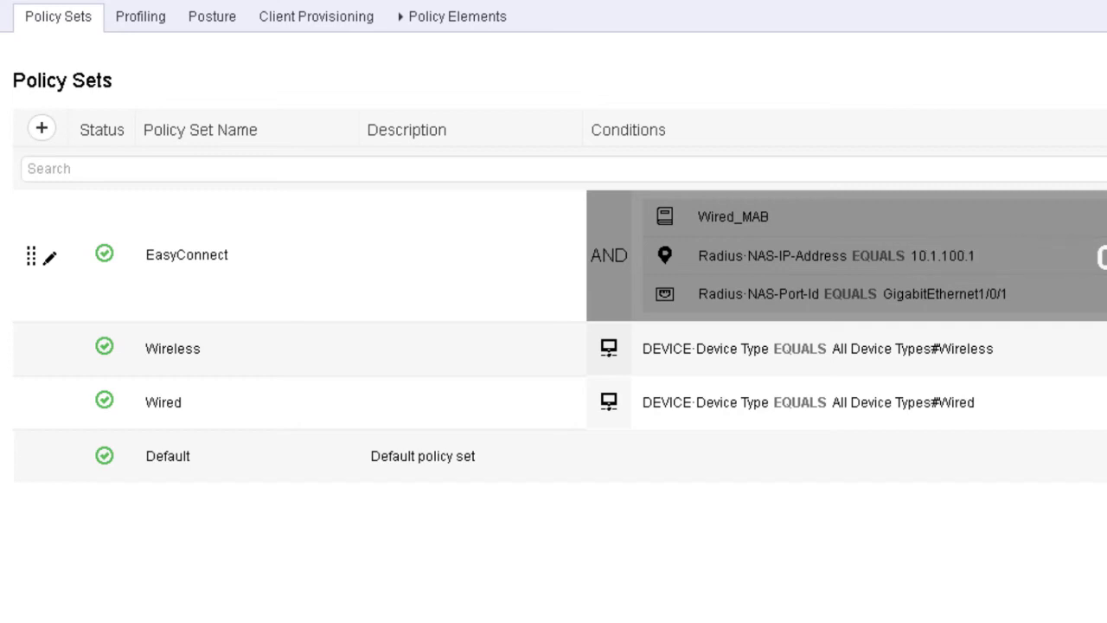
- Assign the EasyConnect allowed protocols to the EasyConnect policy set and save the policy sets
click(711, 259)
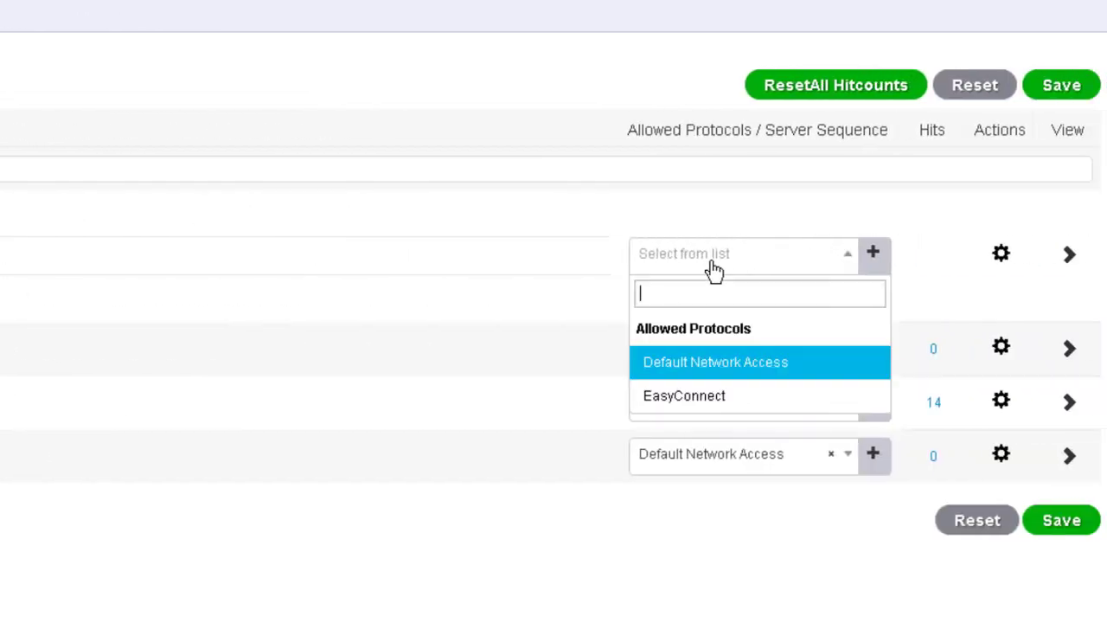
click(686, 398)
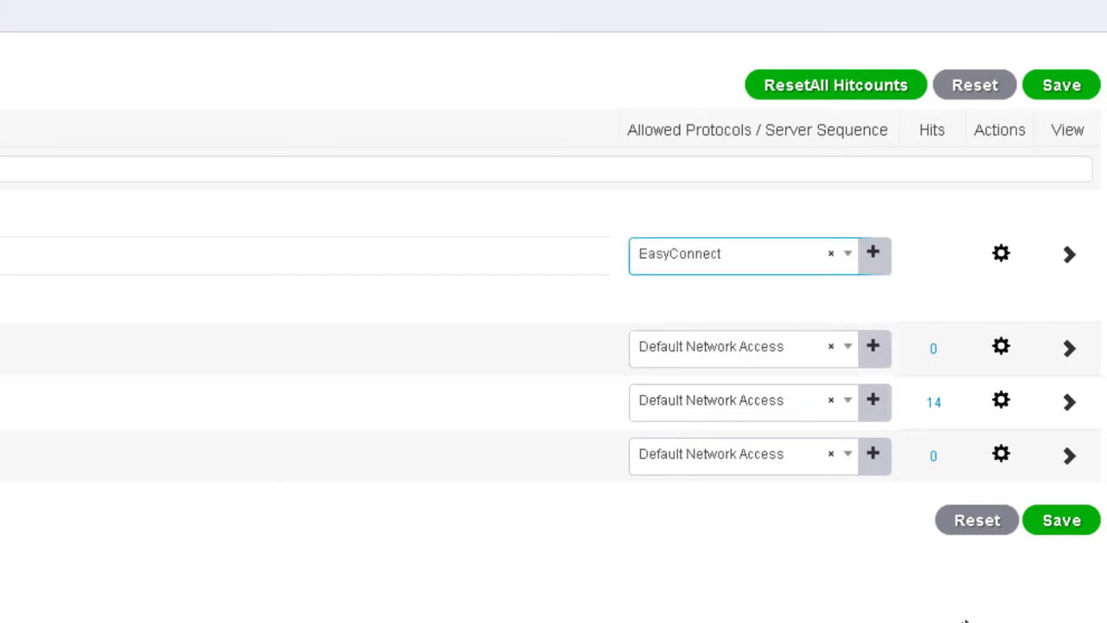
click(1064, 525)
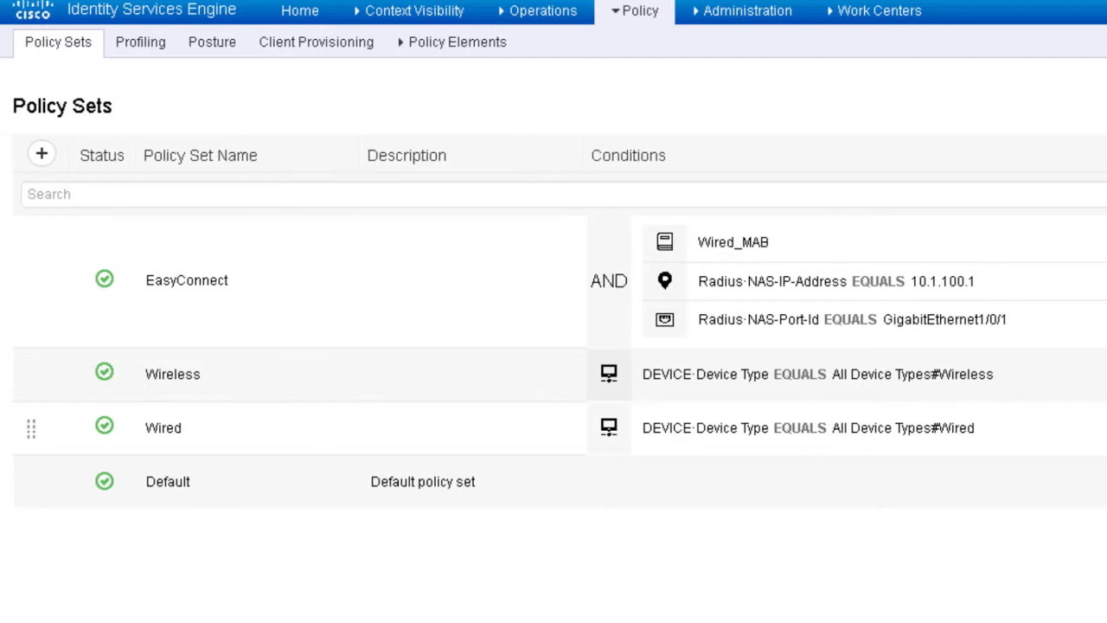
- Open the EasyConnect policy set and make its Default authentication rule use Internal Endpoints
click(1104, 280)
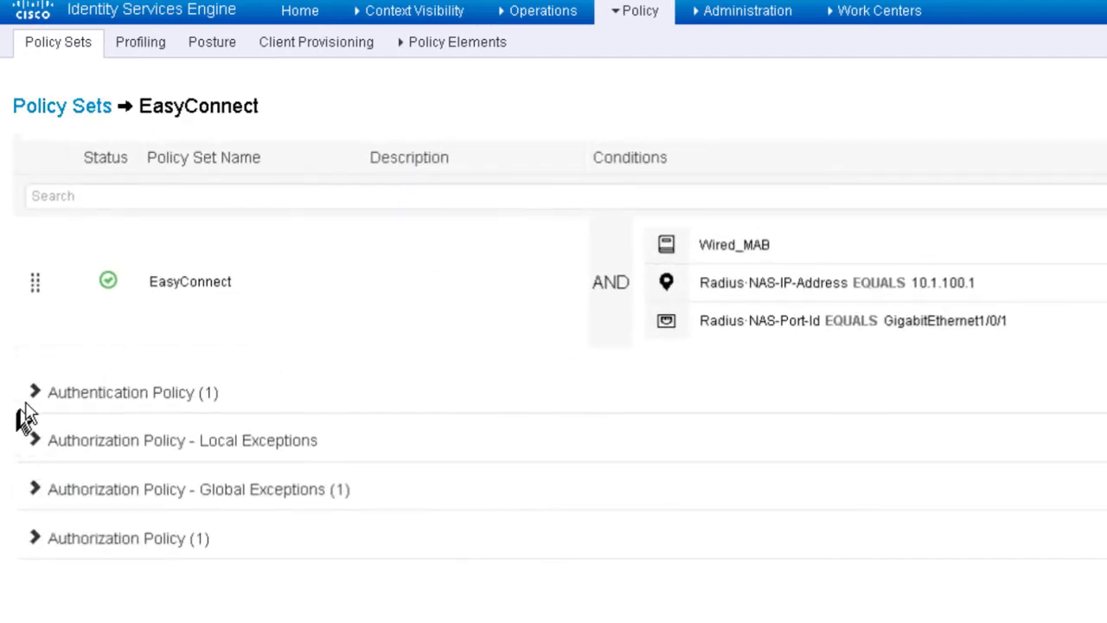
click(28, 358)
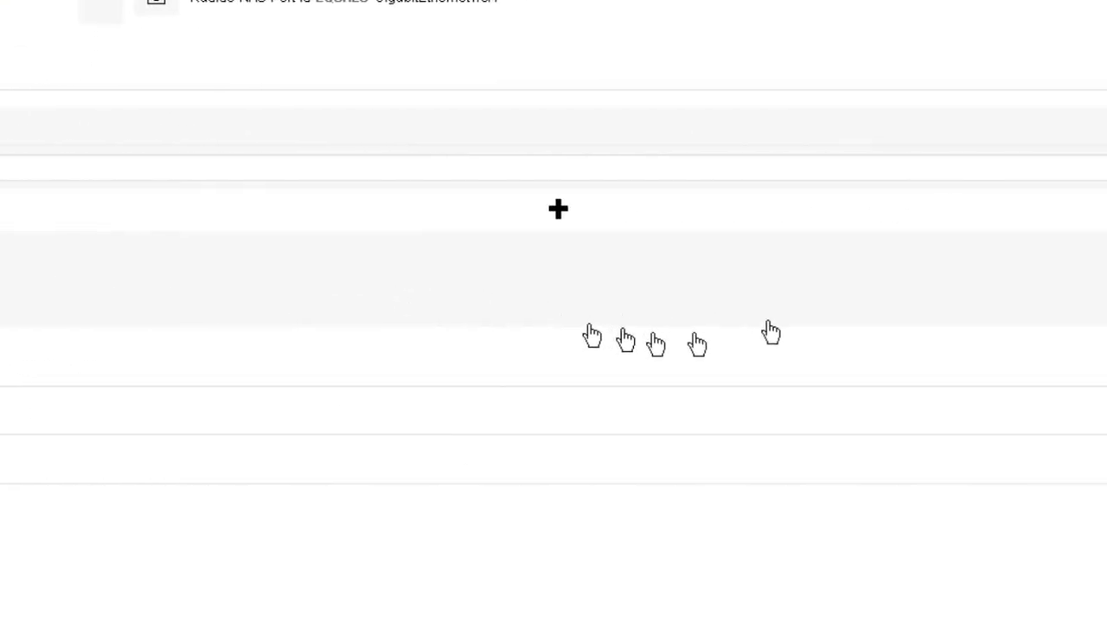
click(765, 262)
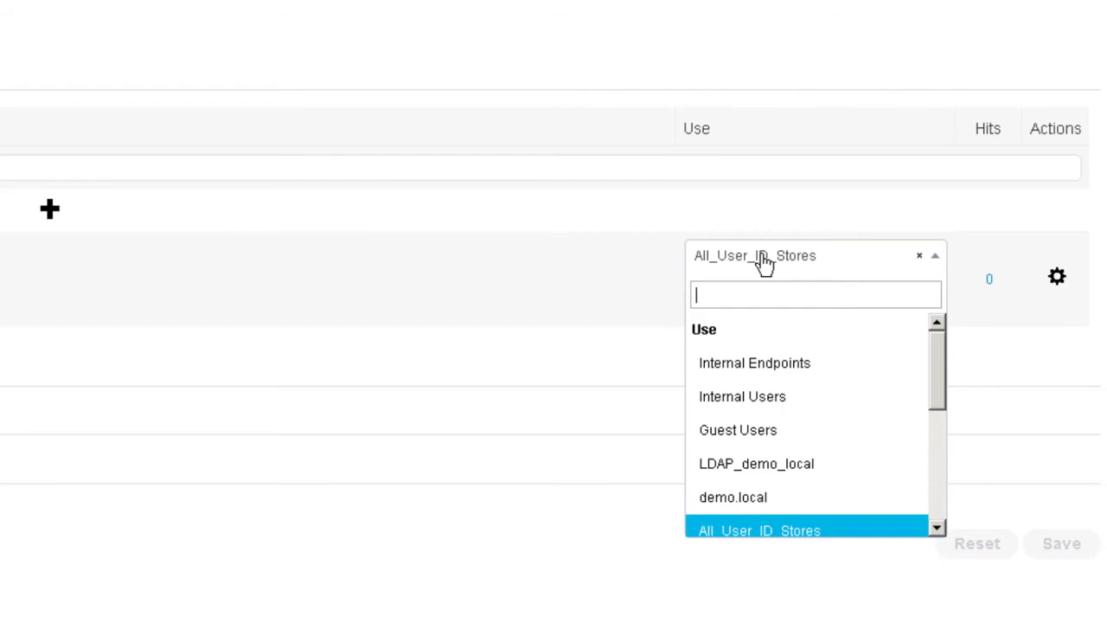
click(772, 370)
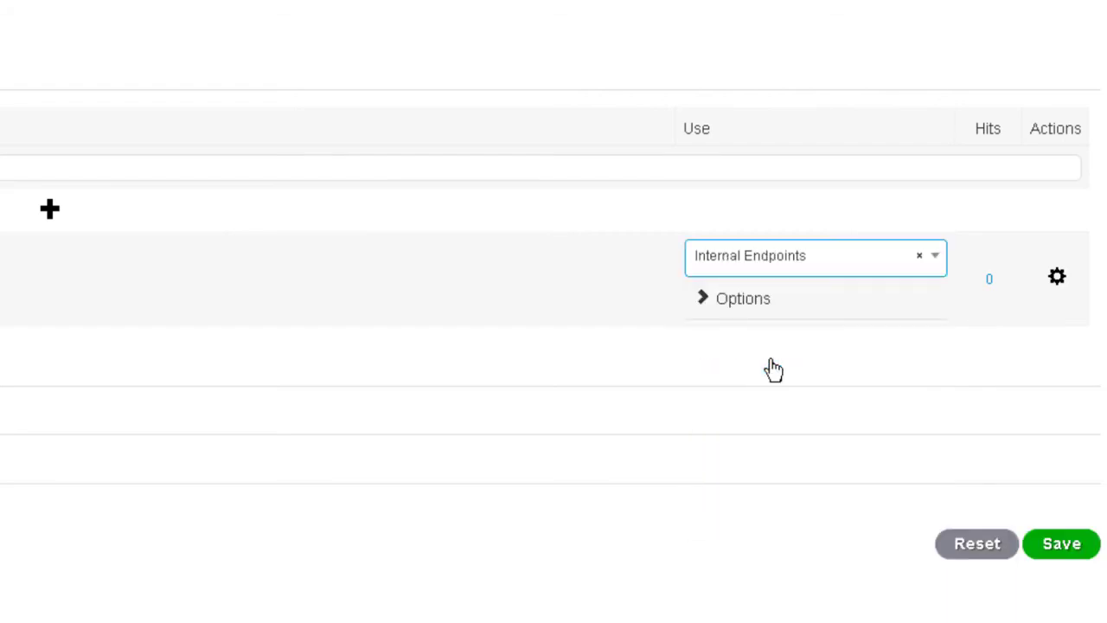
- Set both If Auth fail and If User not found to CONTINUE in the Default authentication rule's options
click(709, 300)
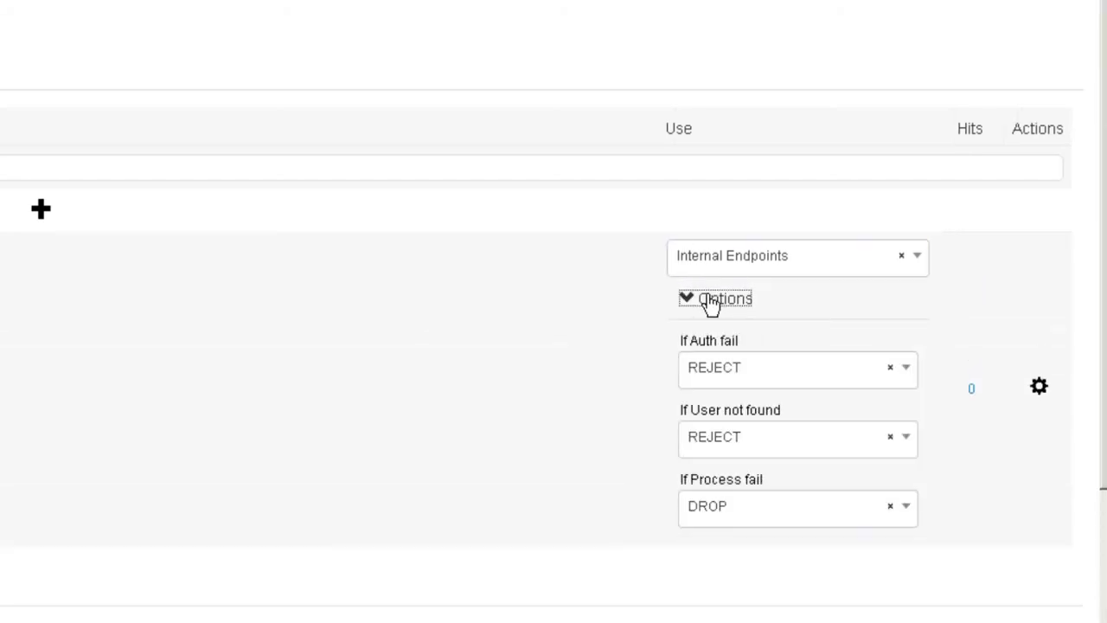
click(773, 374)
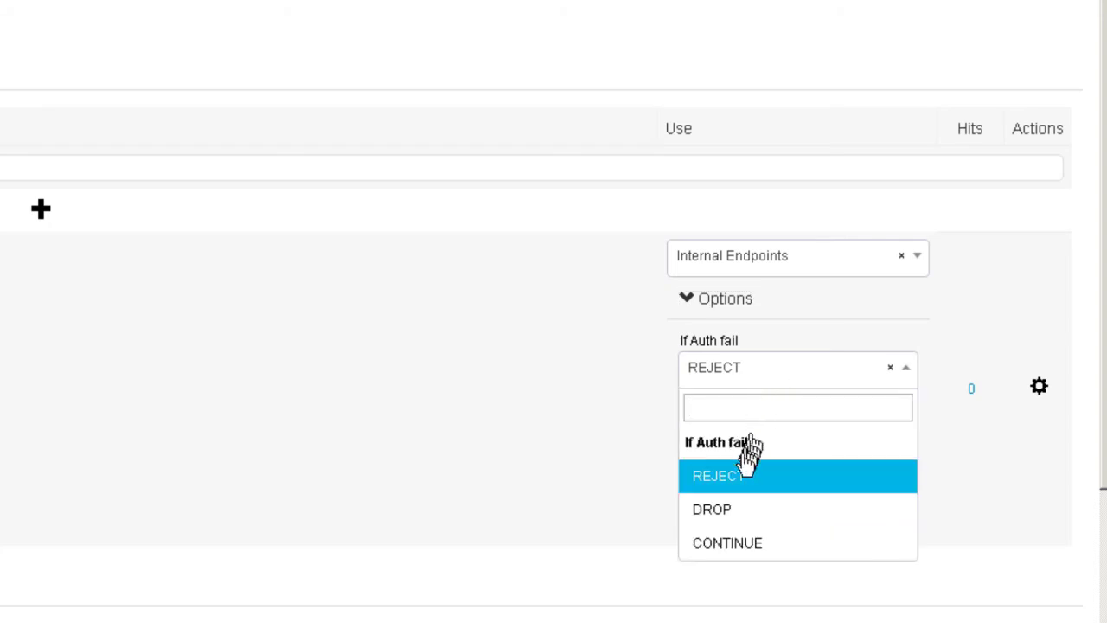
click(758, 554)
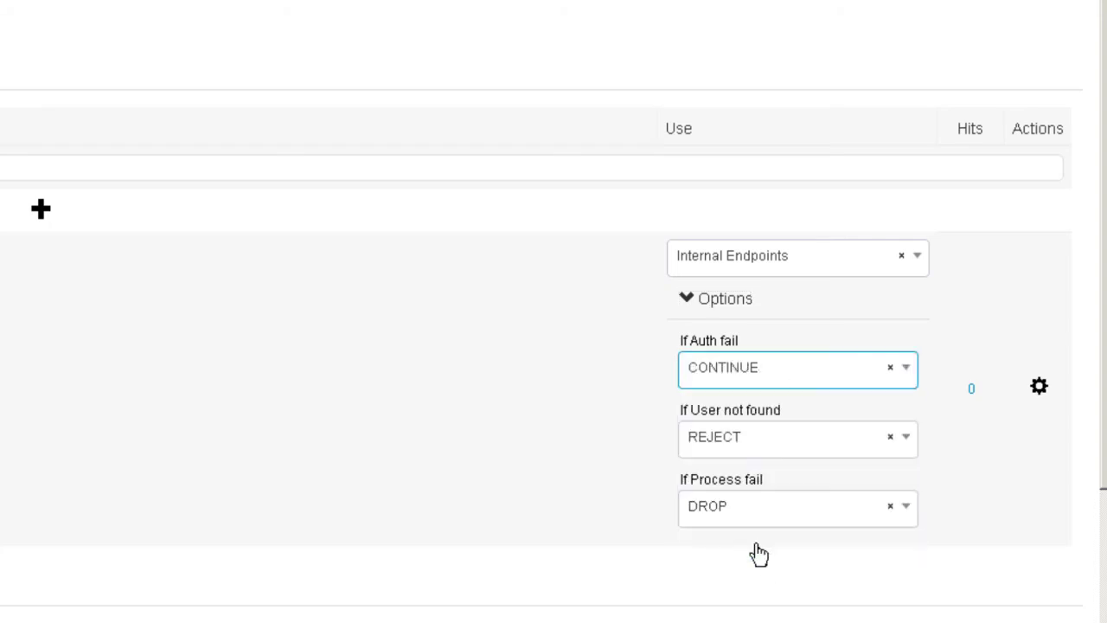
click(754, 446)
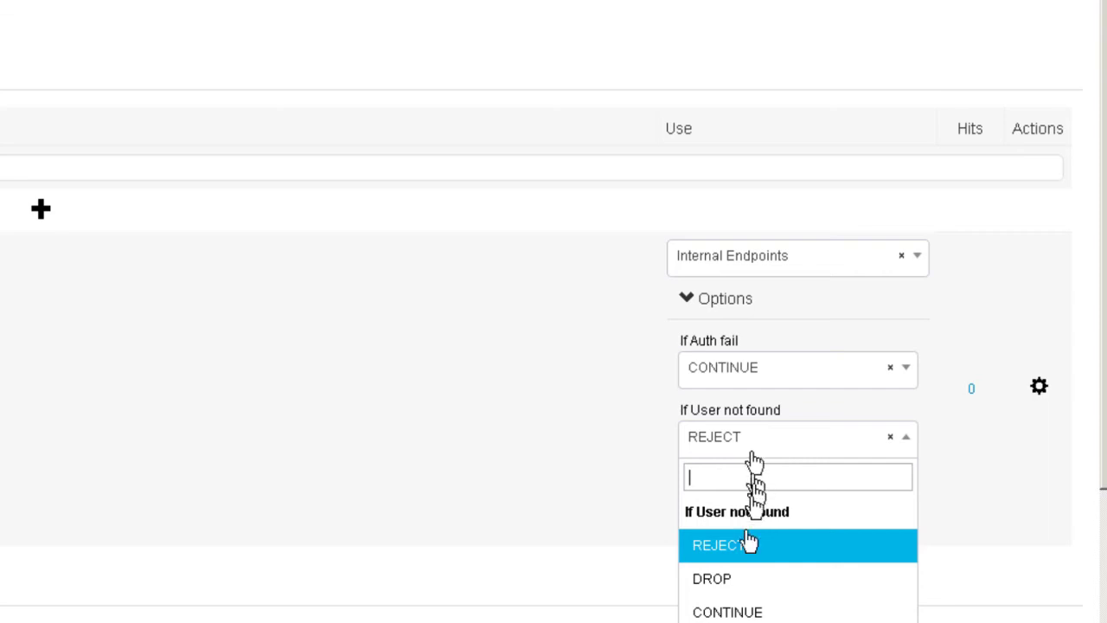
click(725, 612)
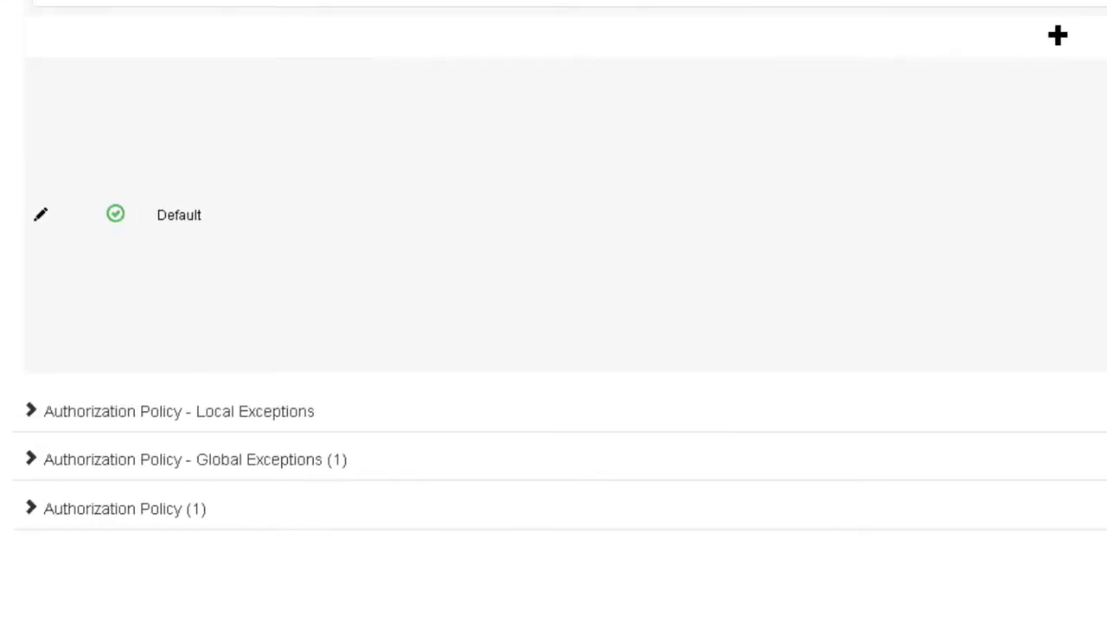
- Replace the DenyAccess profile with AD-Access in the Default rule of the Authorization Policy
click(36, 514)
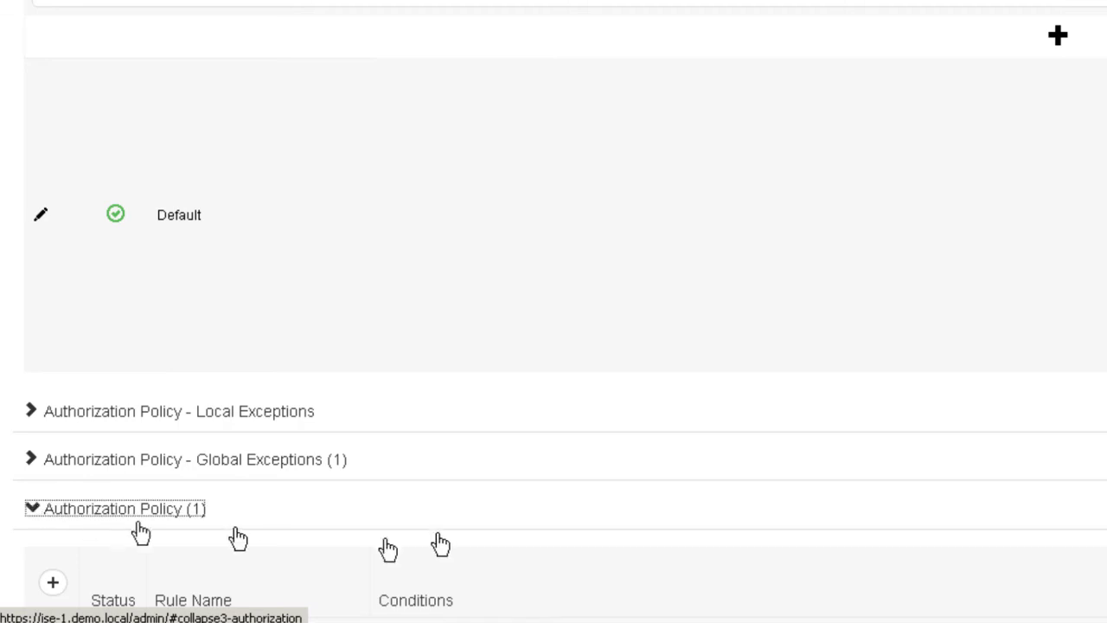
scroll(526, 561, down, 3)
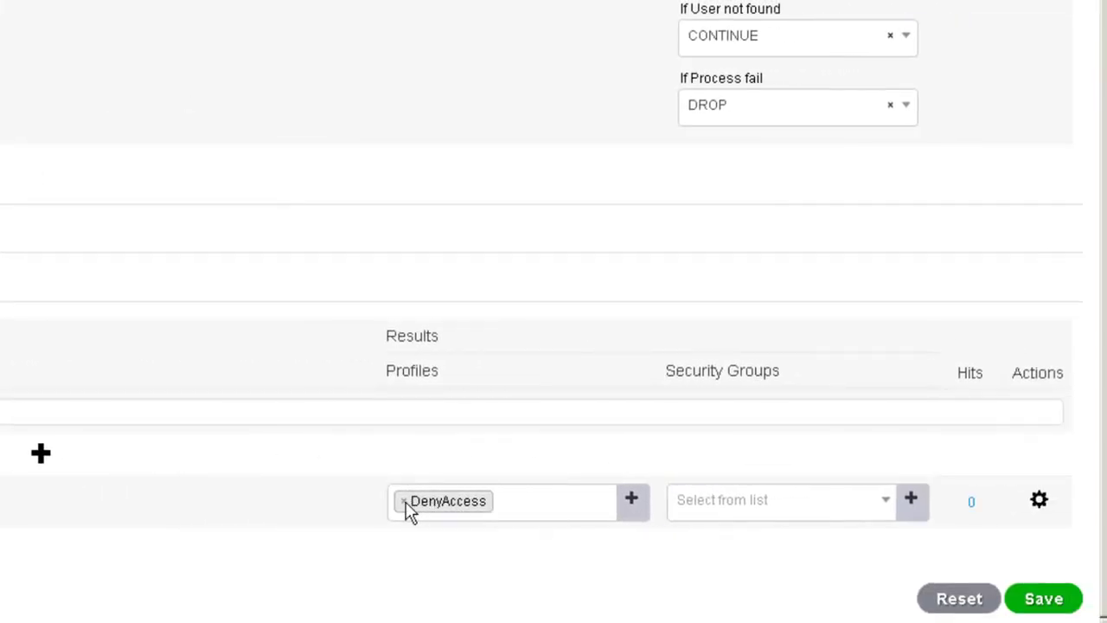
click(406, 504)
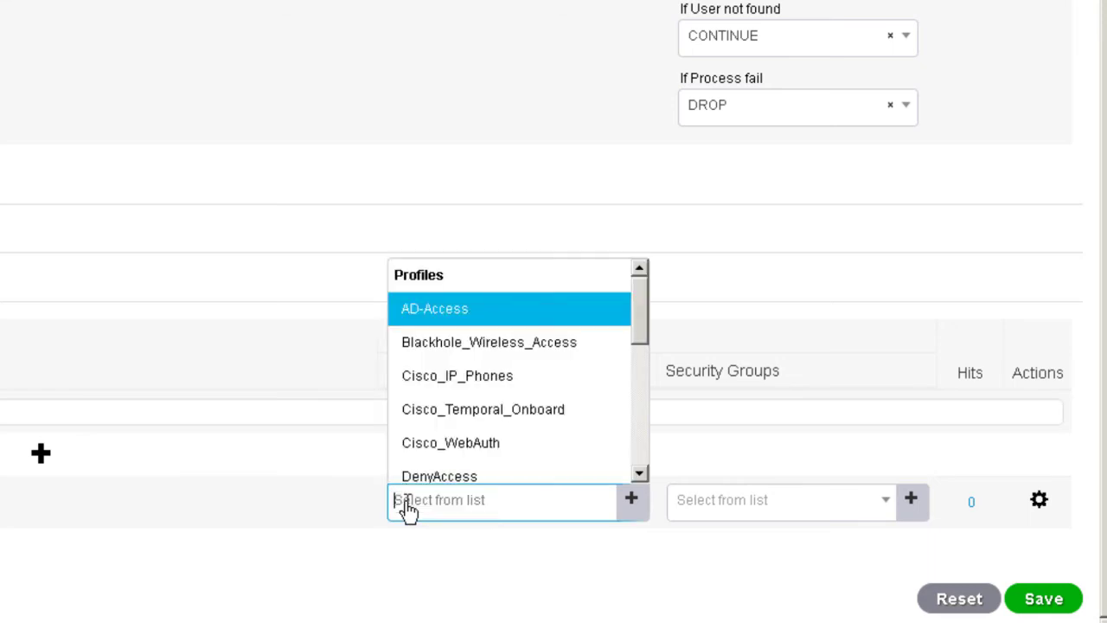
click(431, 320)
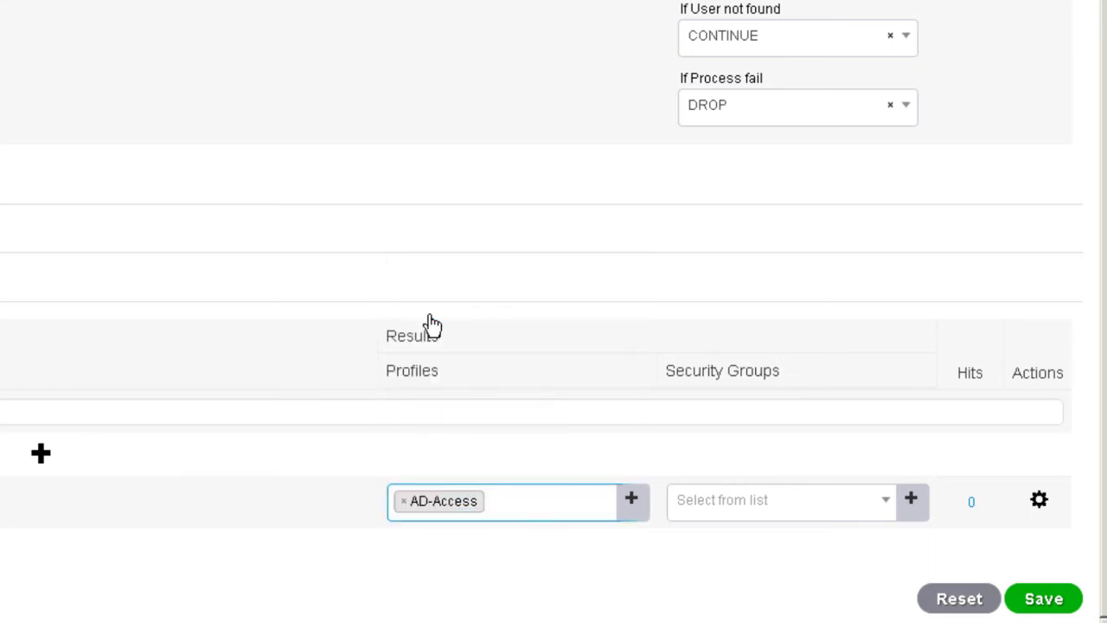
- Insert a new authorization rule above the Default rule and name it Employees
click(1041, 506)
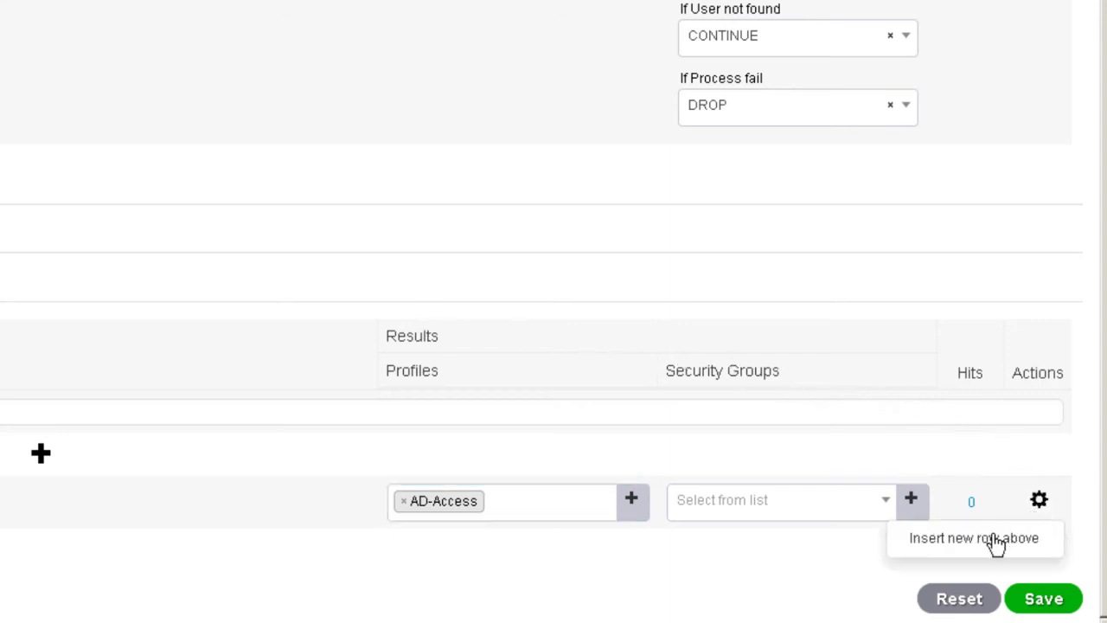
click(995, 543)
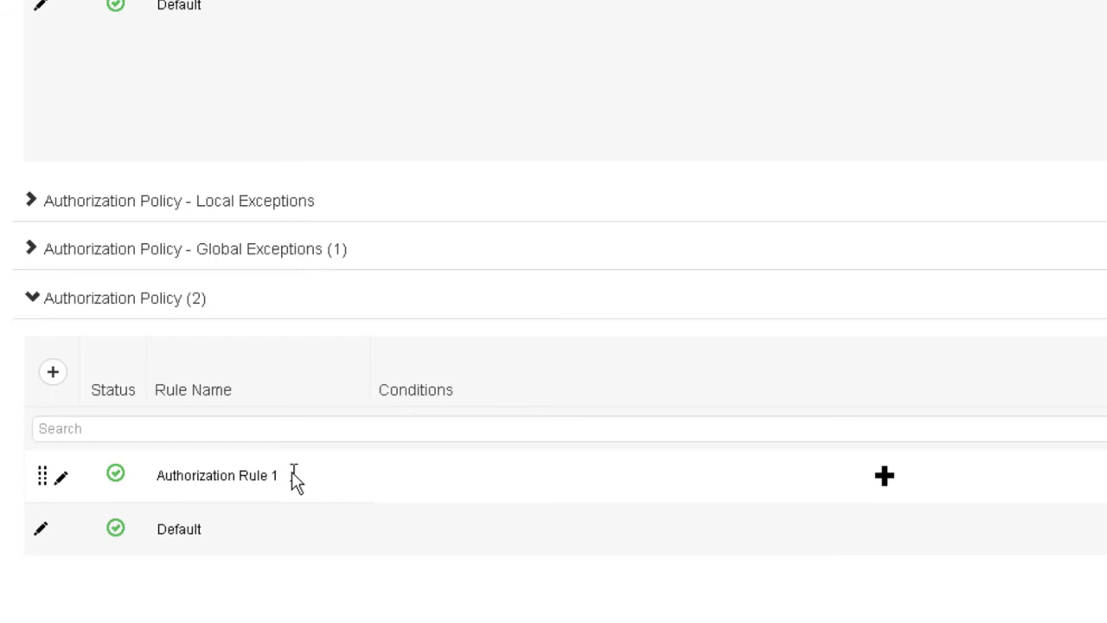
triple_click(293, 474)
text(Employee)
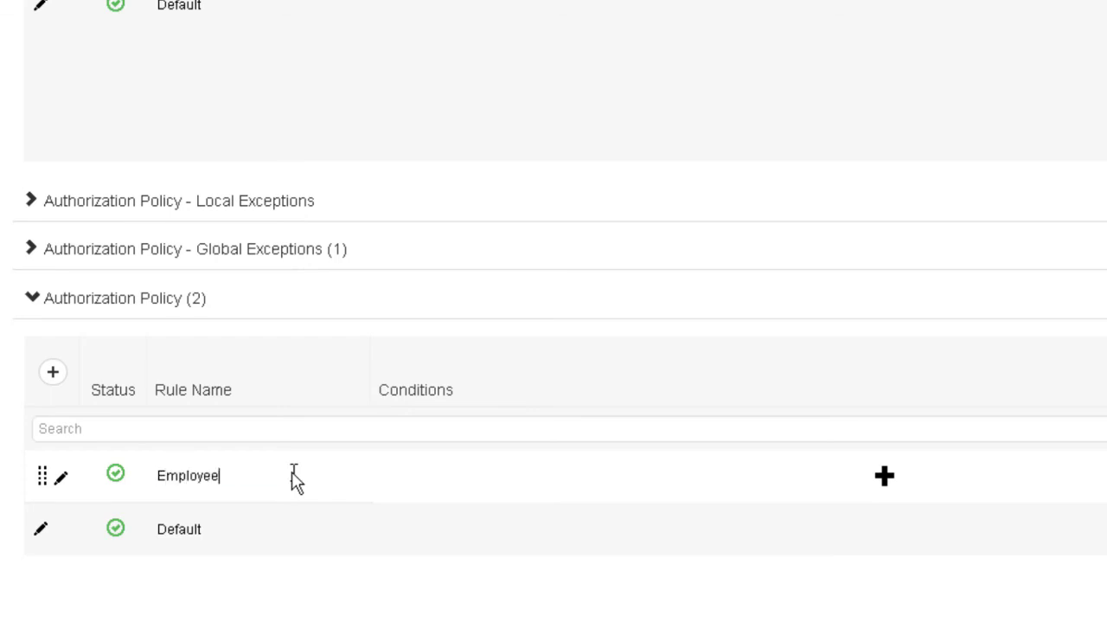
text(s)
- Give the Employees rule the condition PassiveID_Groups Equals demo.local:demo.local/HCC/Groups/Employees, using the PassiveID dictionary
click(885, 478)
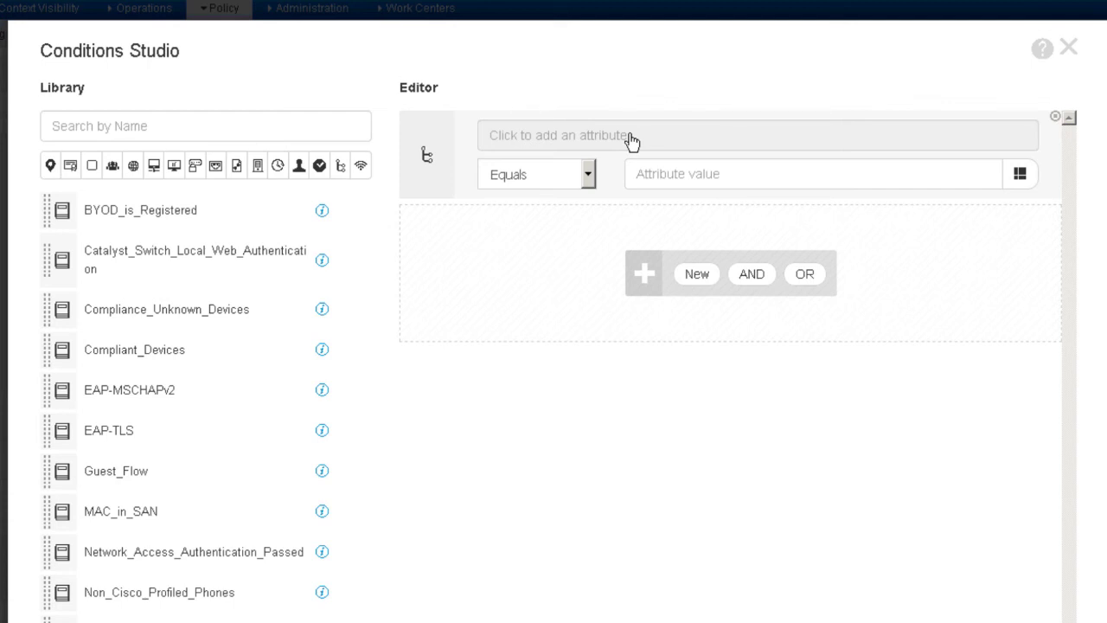
click(631, 138)
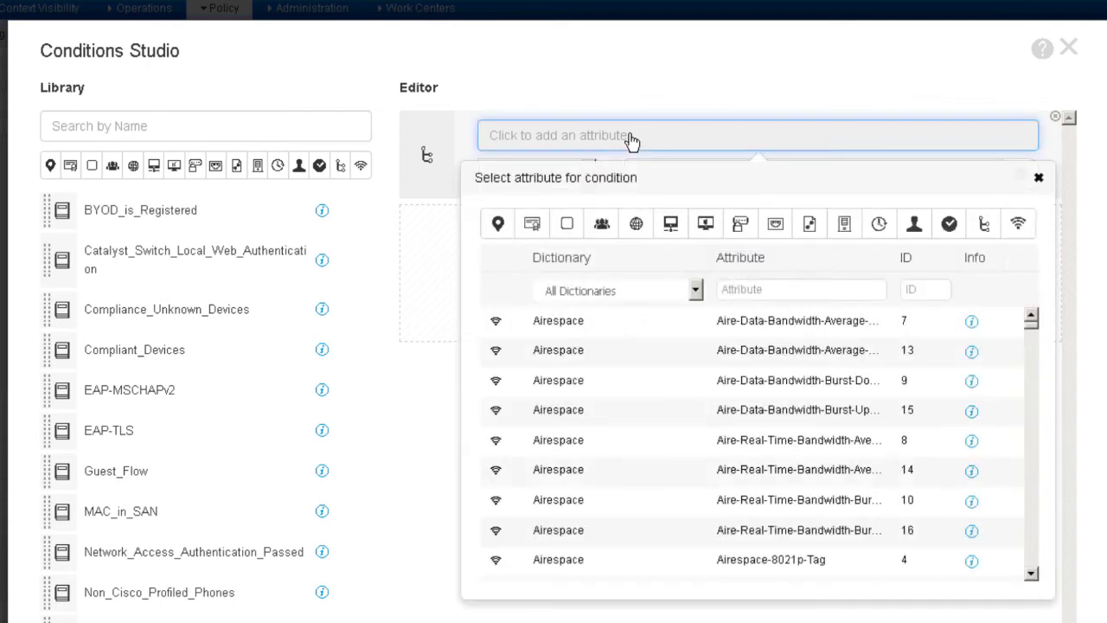
click(601, 225)
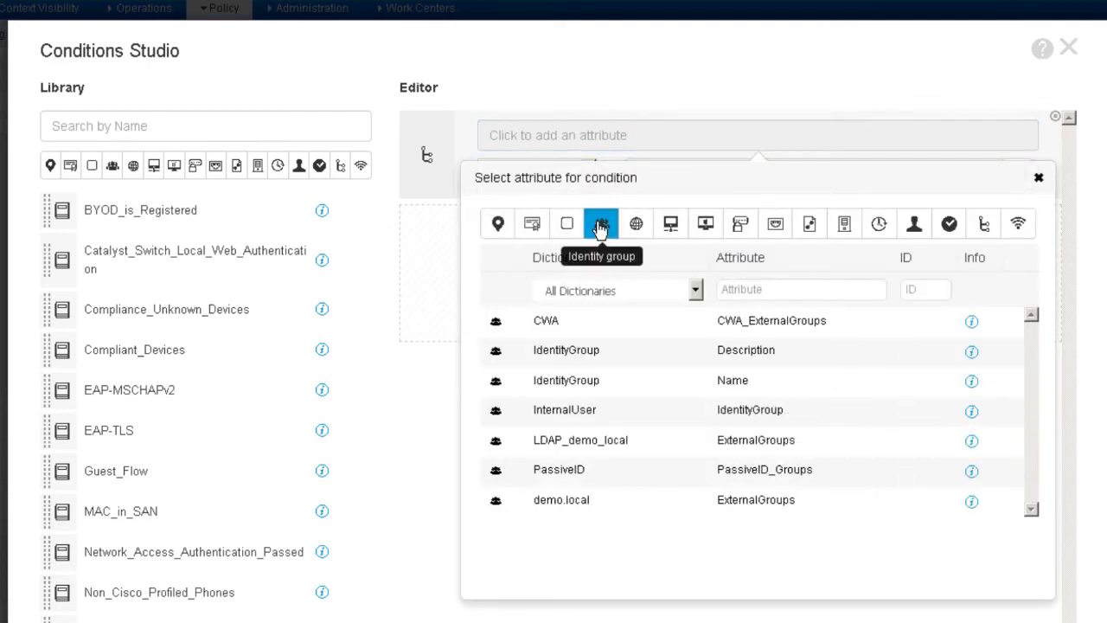
click(636, 482)
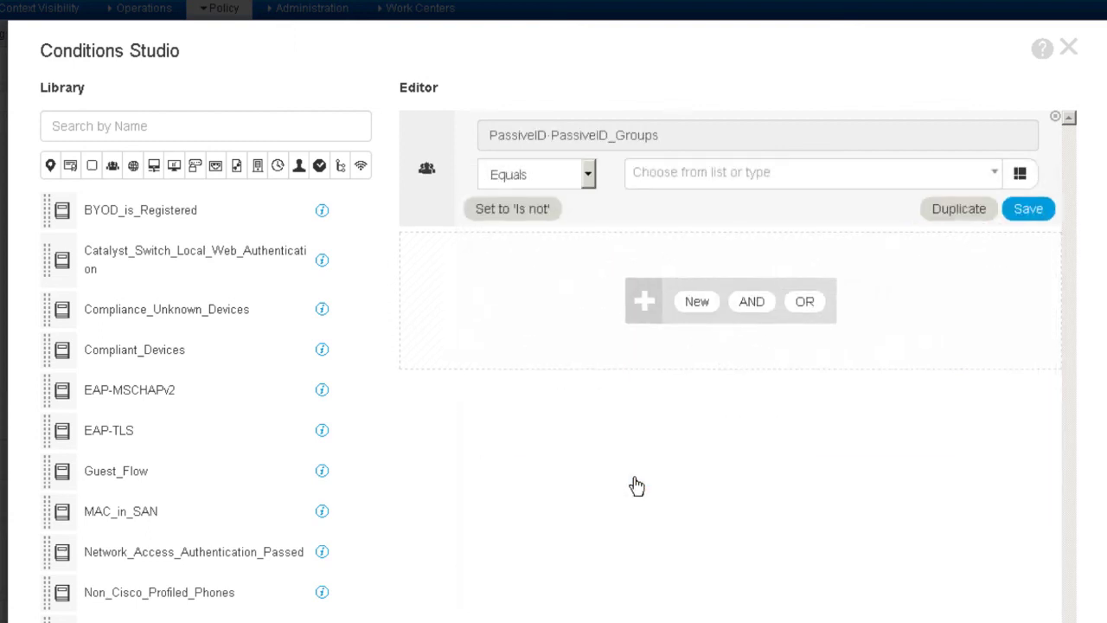
click(729, 178)
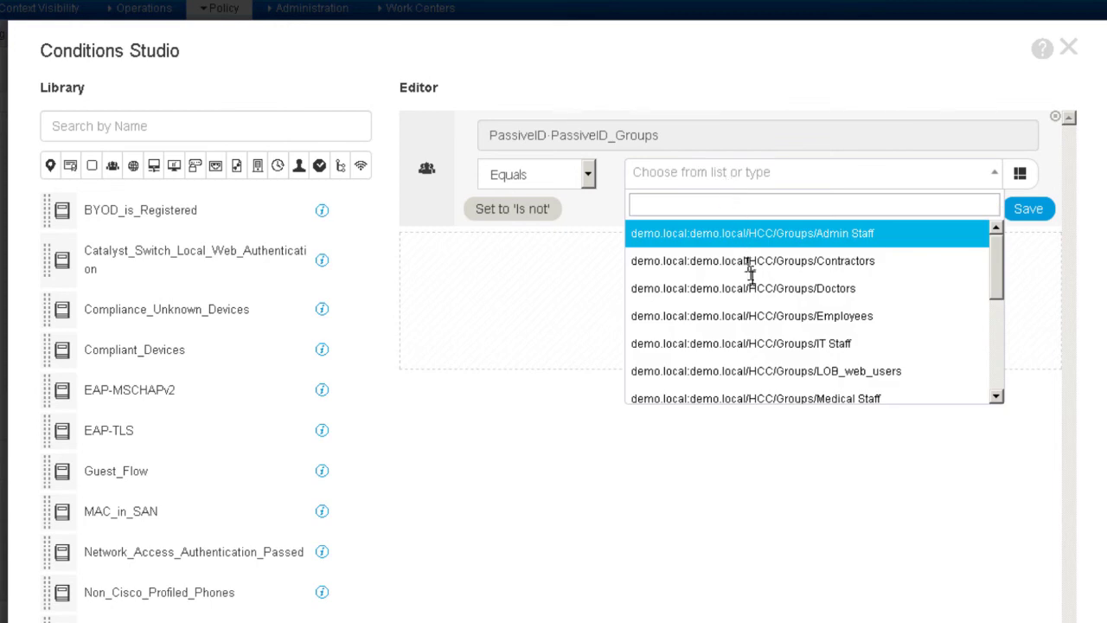
click(749, 320)
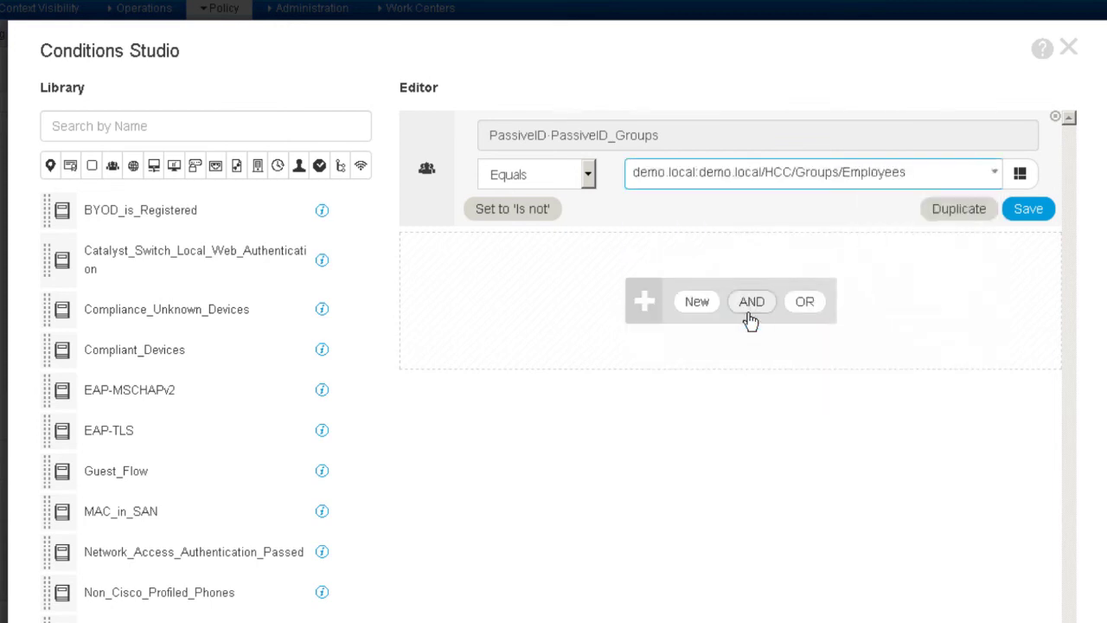
scroll(995, 467, down, 3)
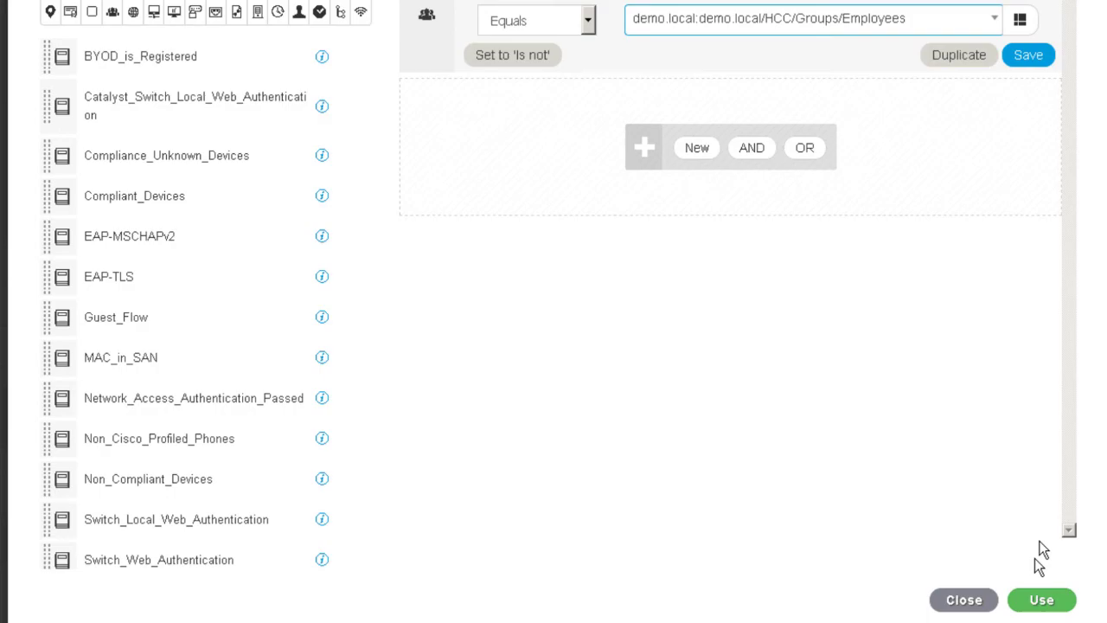
click(1045, 603)
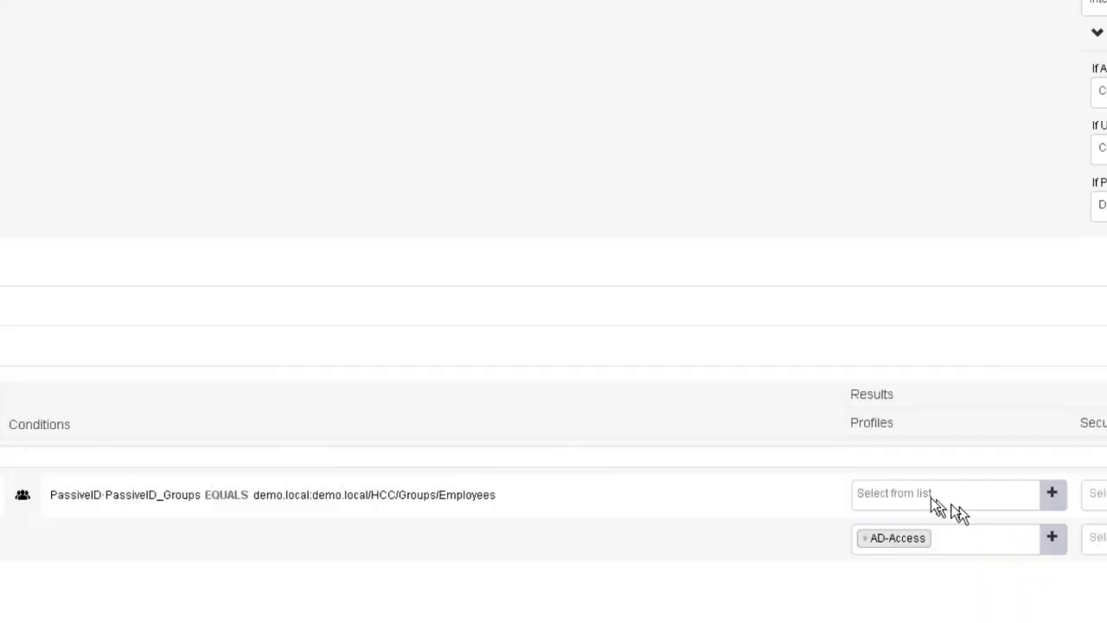
- Assign the Wired Employee Access profile to the Employees authorization rule
click(931, 495)
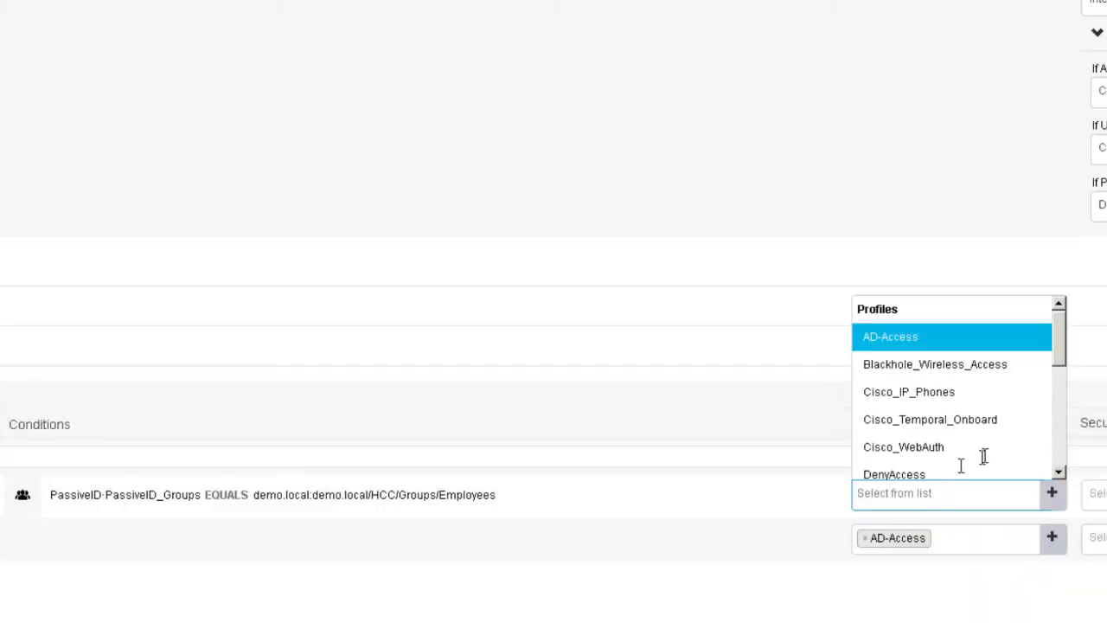
scroll(984, 463, down, 1)
scroll(984, 463, down, 3)
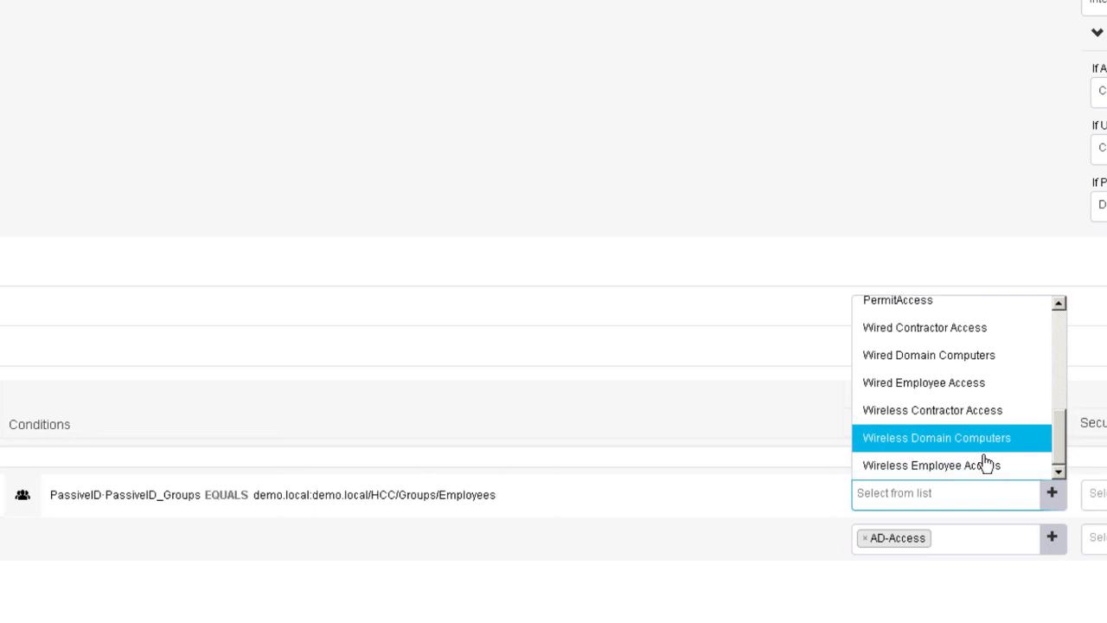
click(963, 386)
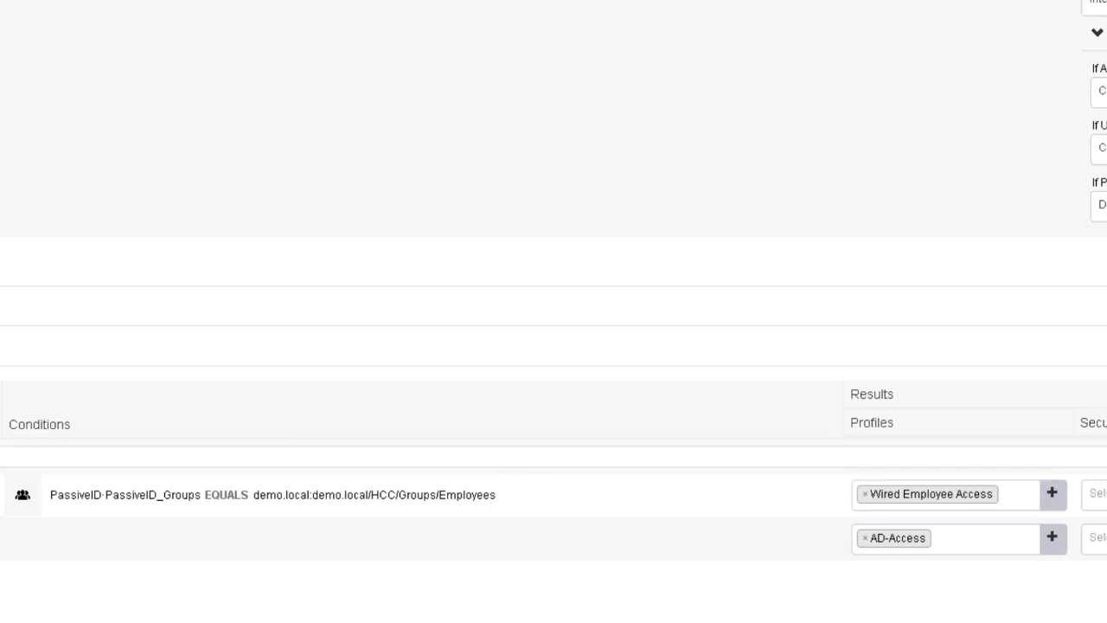
- Duplicate the Employees rule above itself and name the copy Contractors
click(1063, 412)
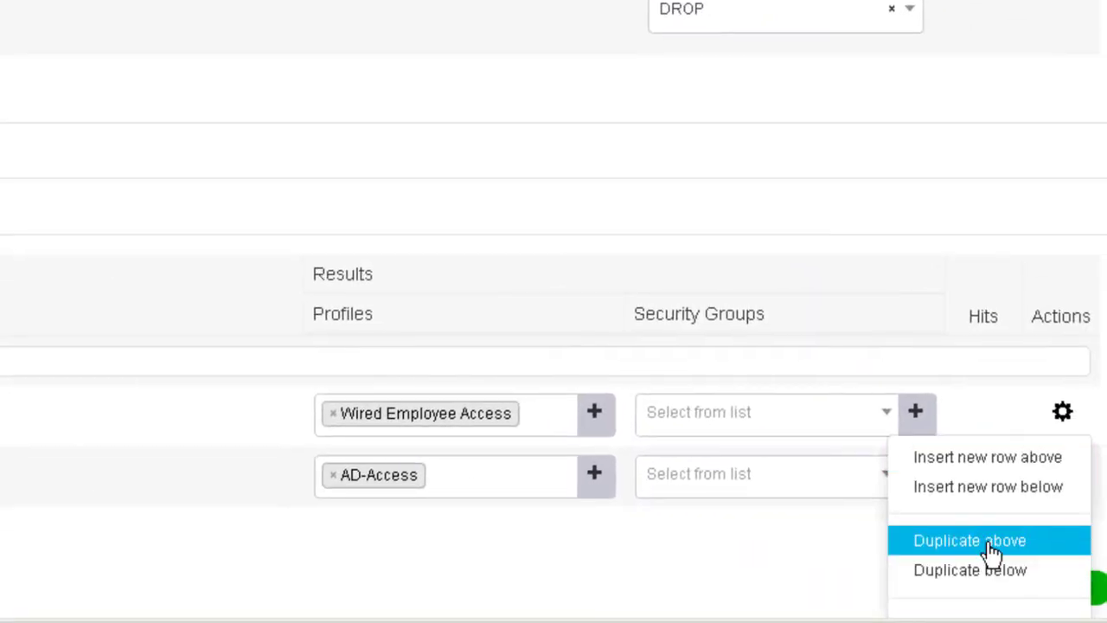
click(991, 543)
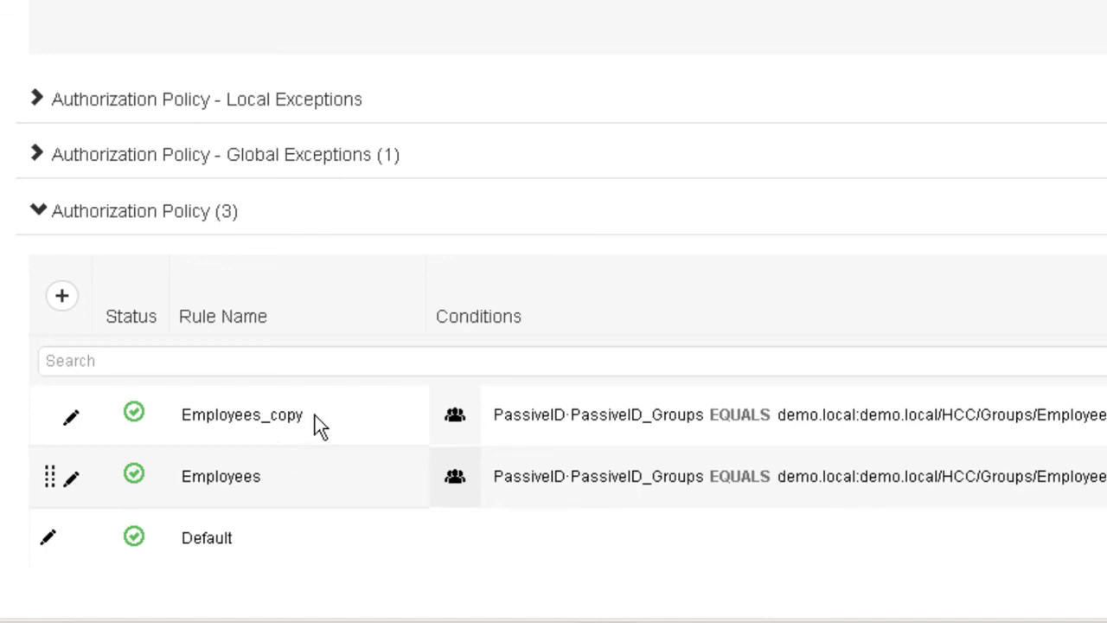
double_click(315, 416)
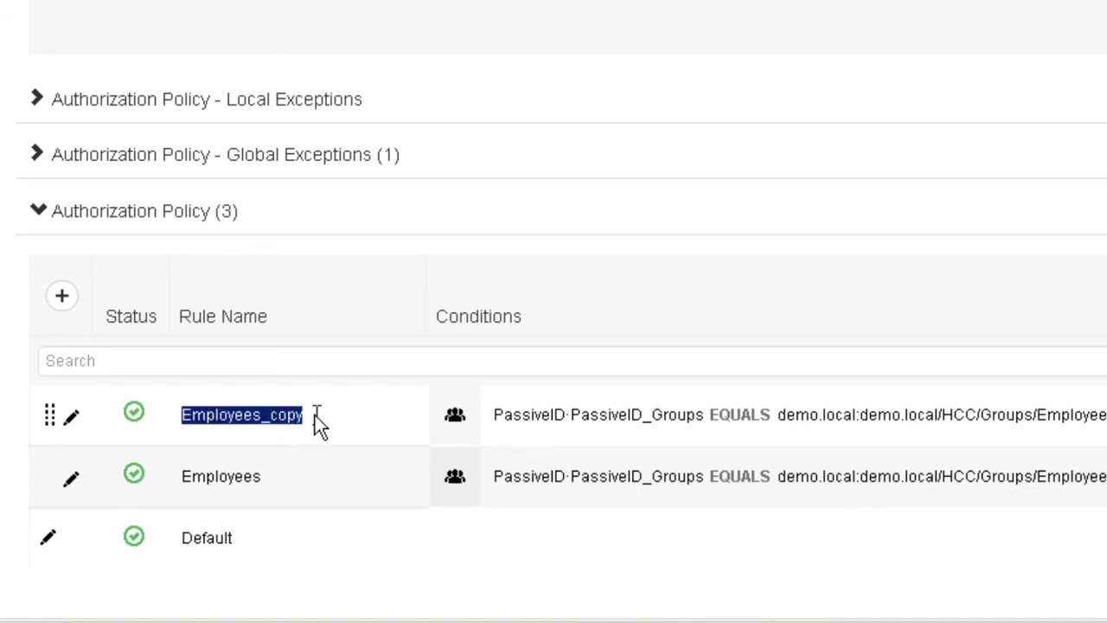
text(Co)
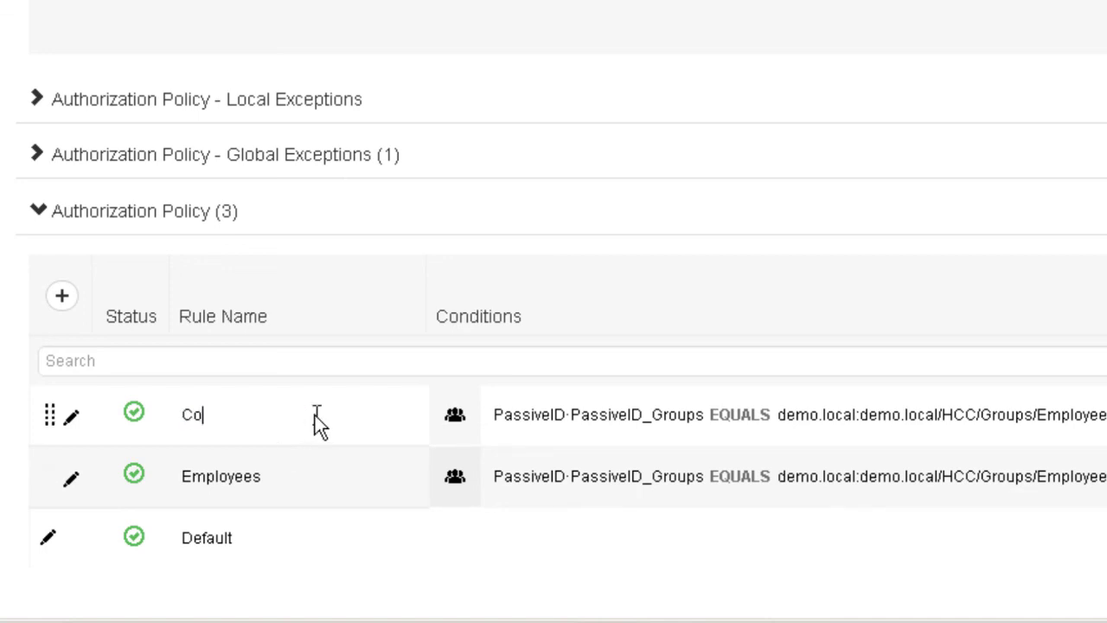
text(ntractors)
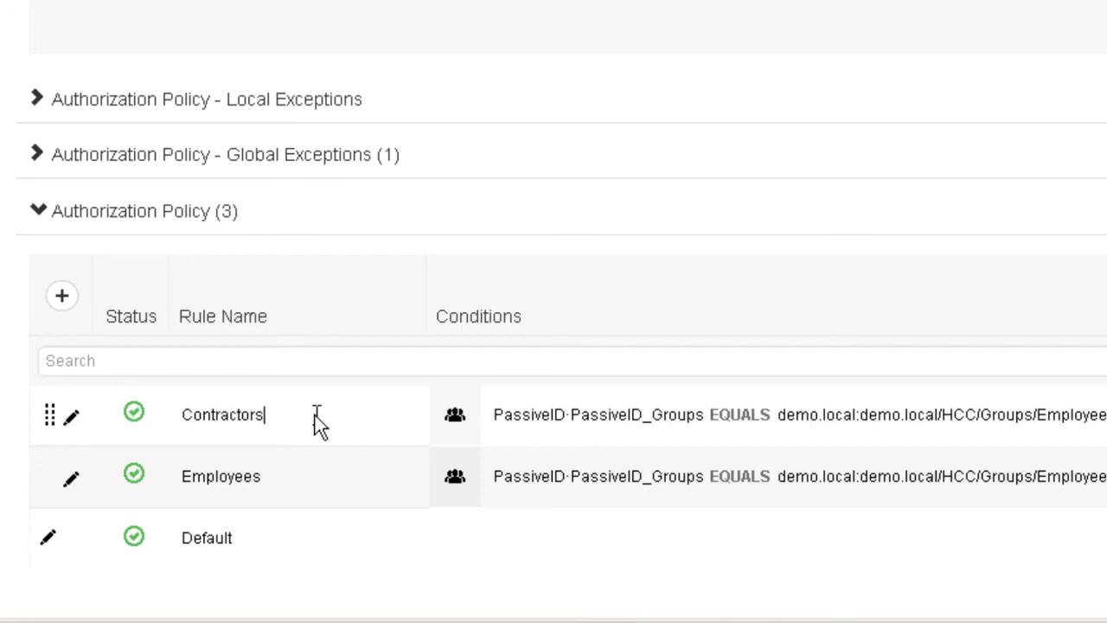
- Change the Contractors rule's PassiveID_Groups condition value to demo.local:demo.local/HCC/Groups/Contractors
click(838, 425)
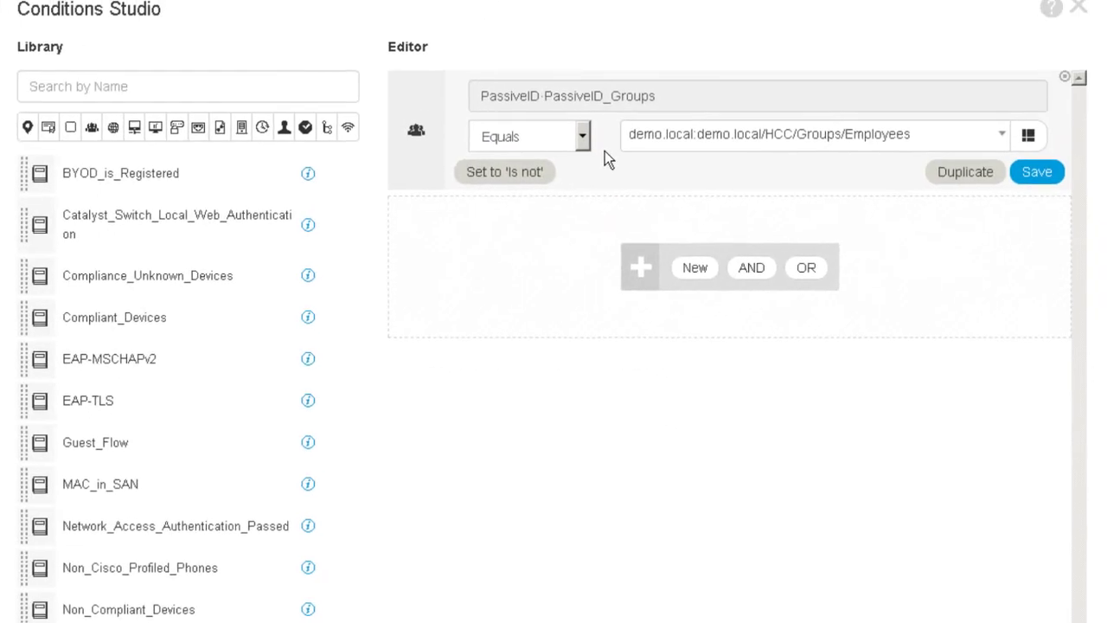
click(715, 149)
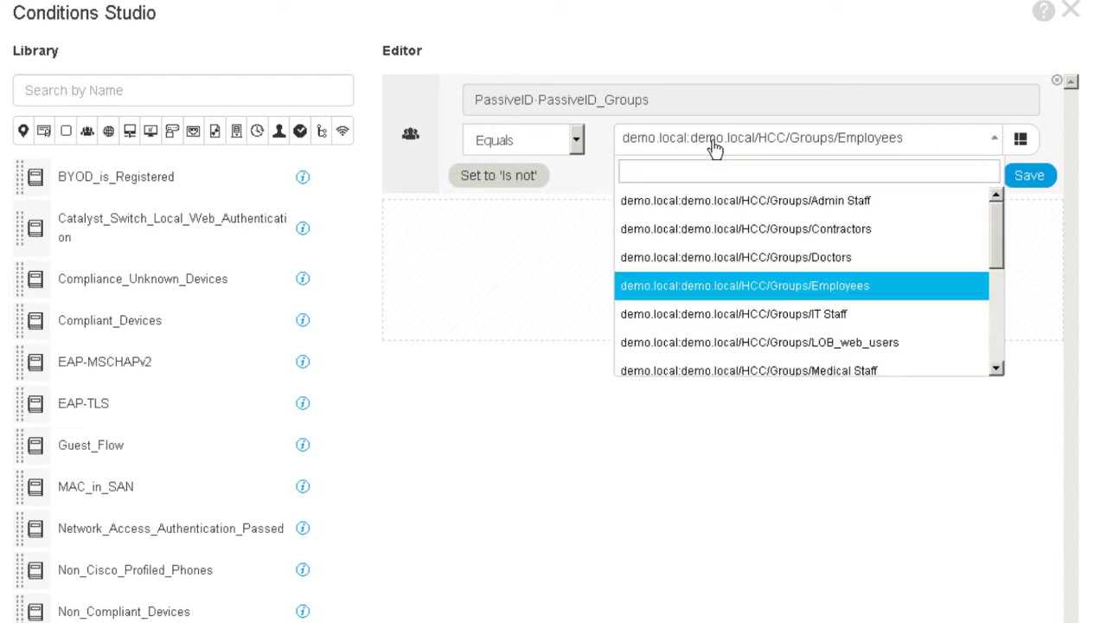
click(755, 215)
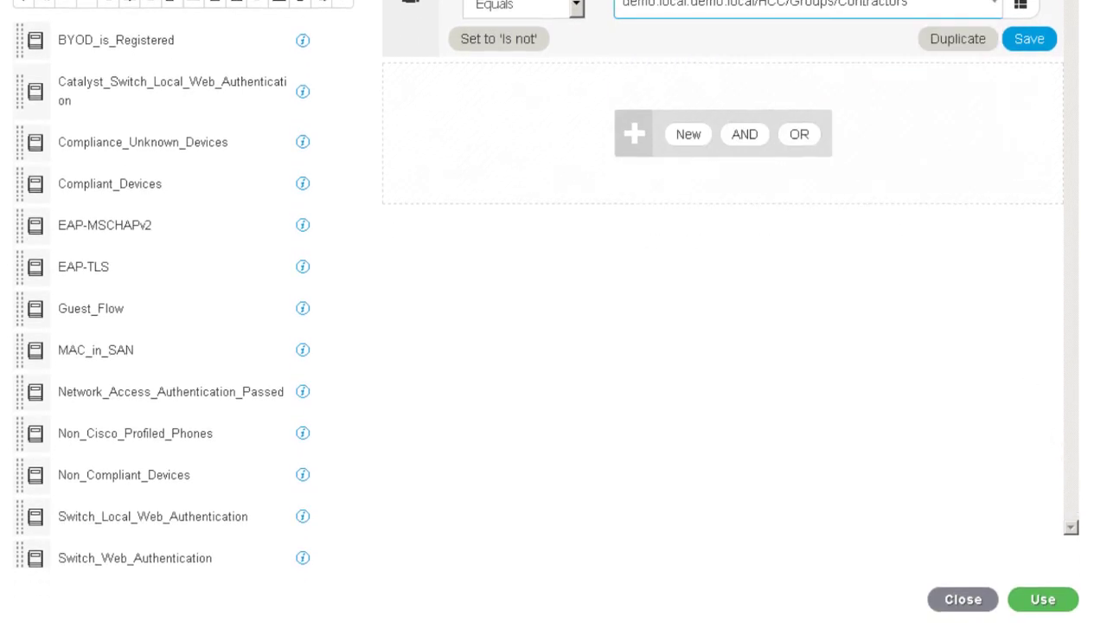
click(1043, 601)
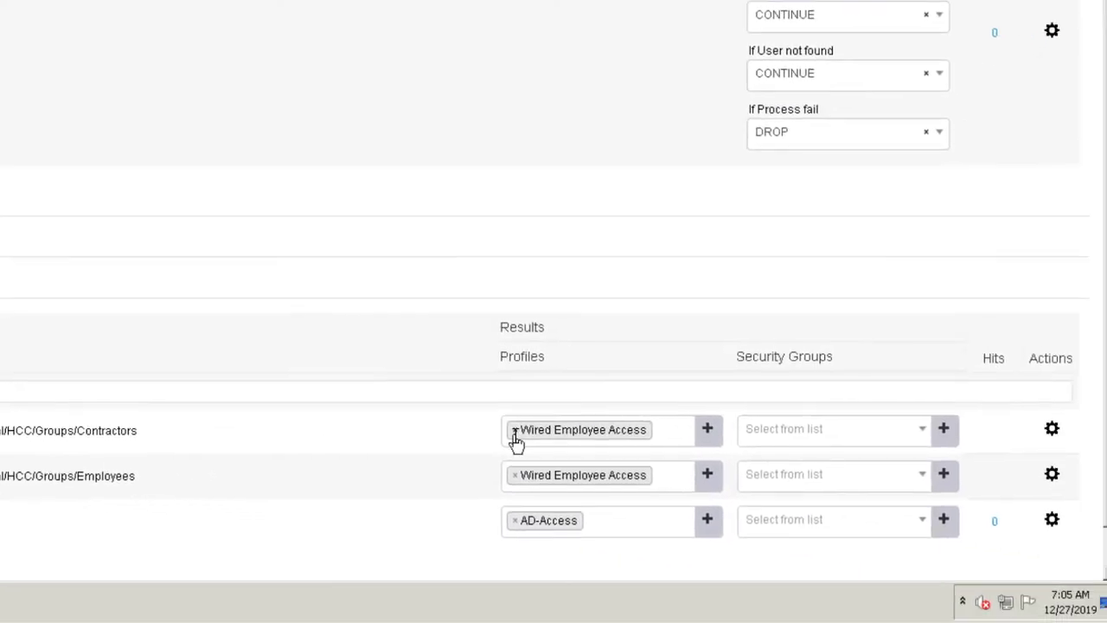
- Replace the Contractors rule's Wired Employee Access profile with Wired Contractor Access and save the policy set
click(515, 430)
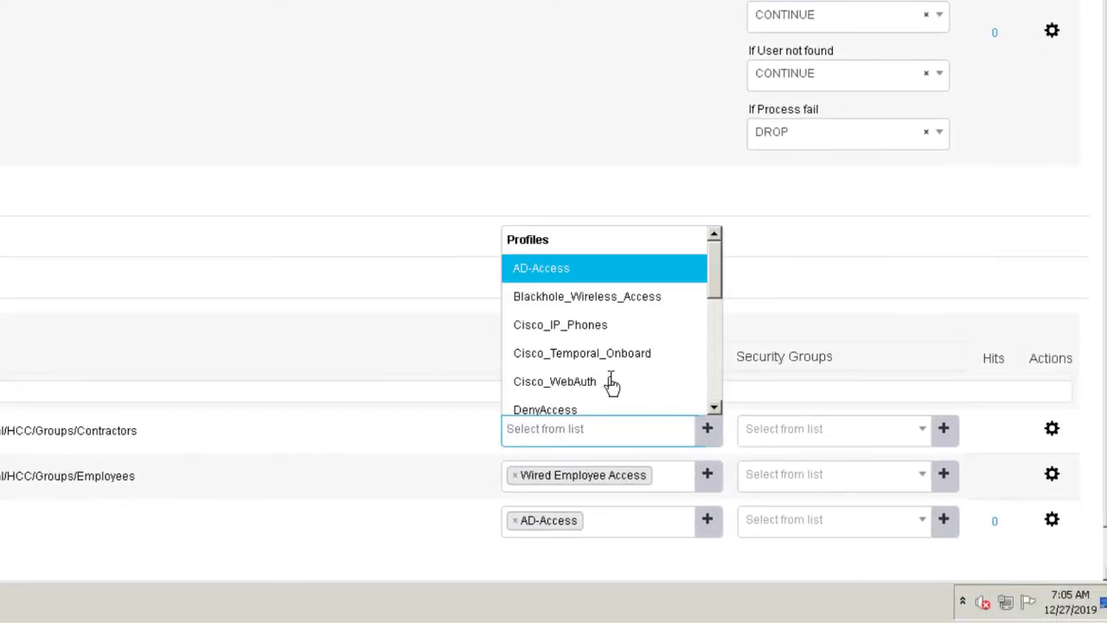
scroll(610, 384, down, 2)
scroll(610, 384, down, 4)
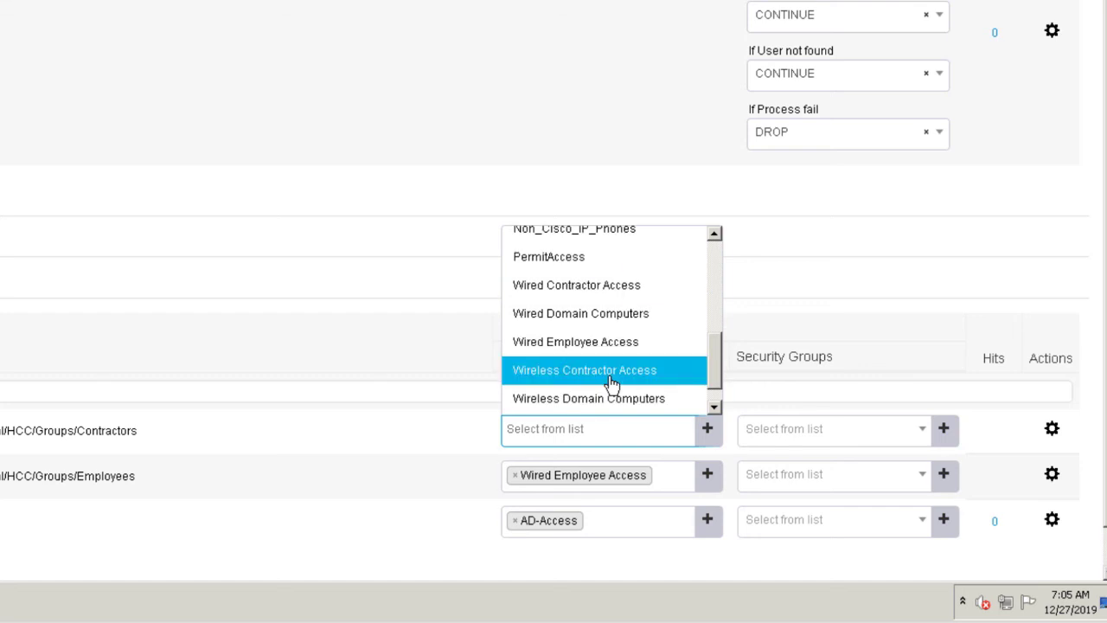
click(600, 286)
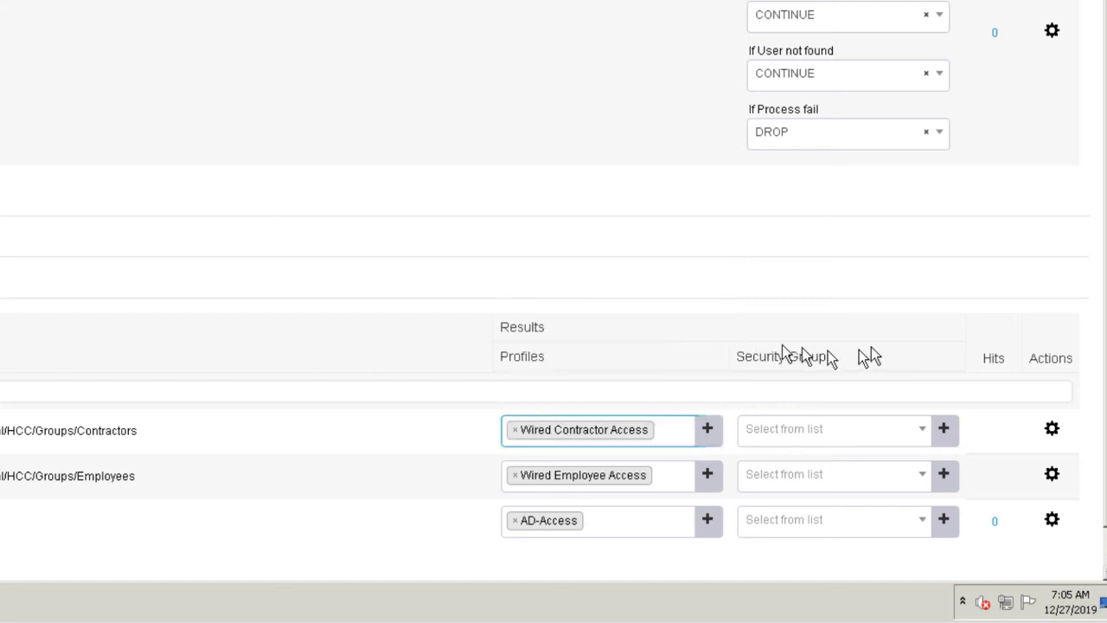
scroll(874, 484, down, 1)
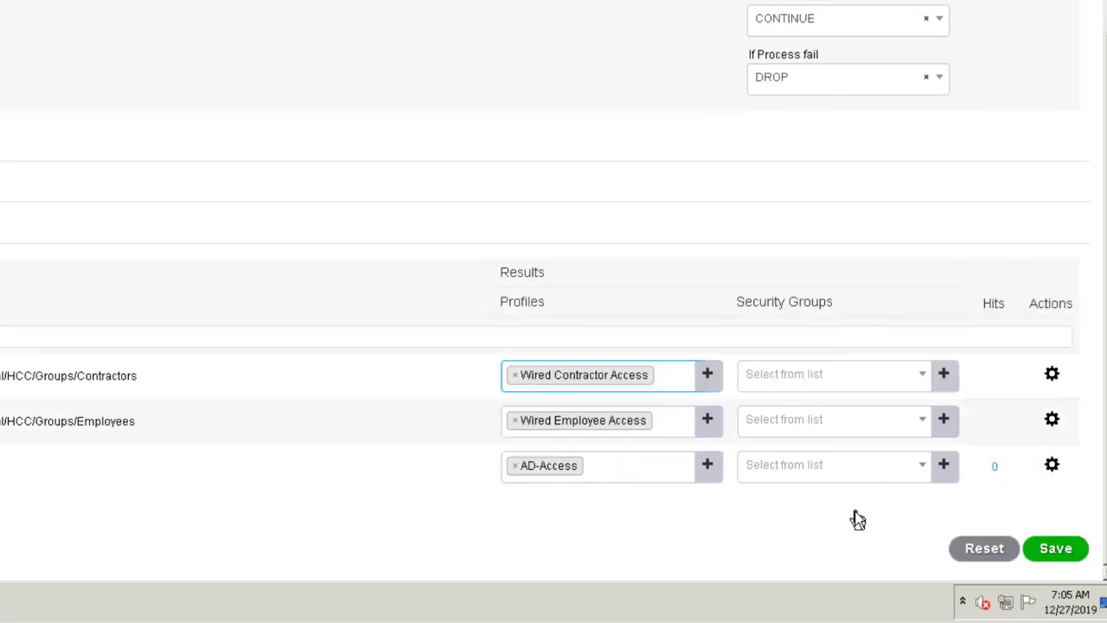
click(1070, 553)
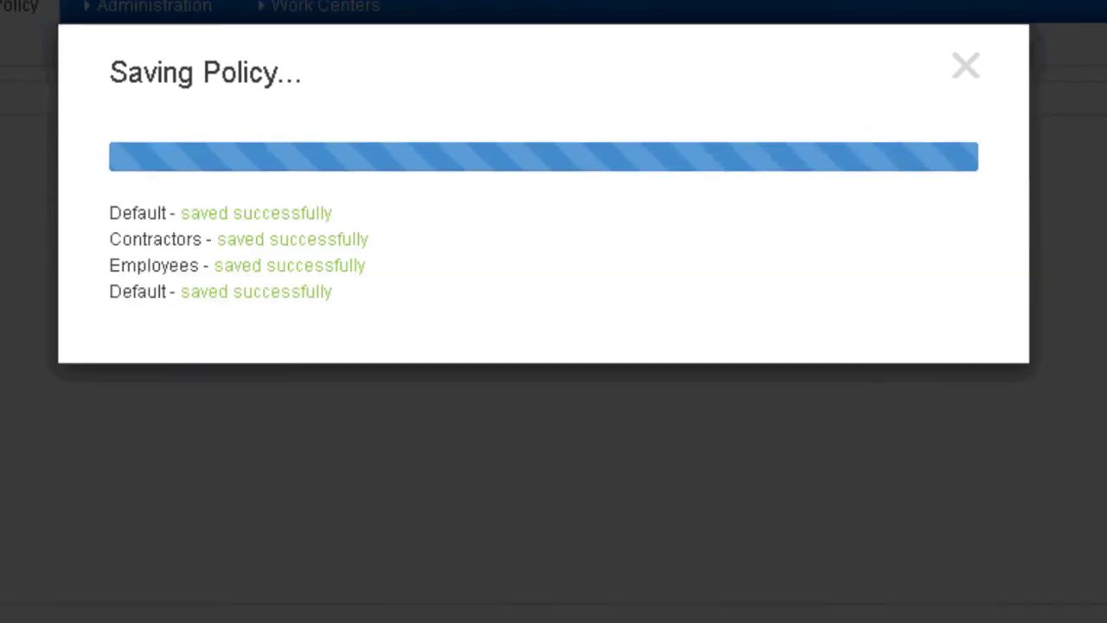